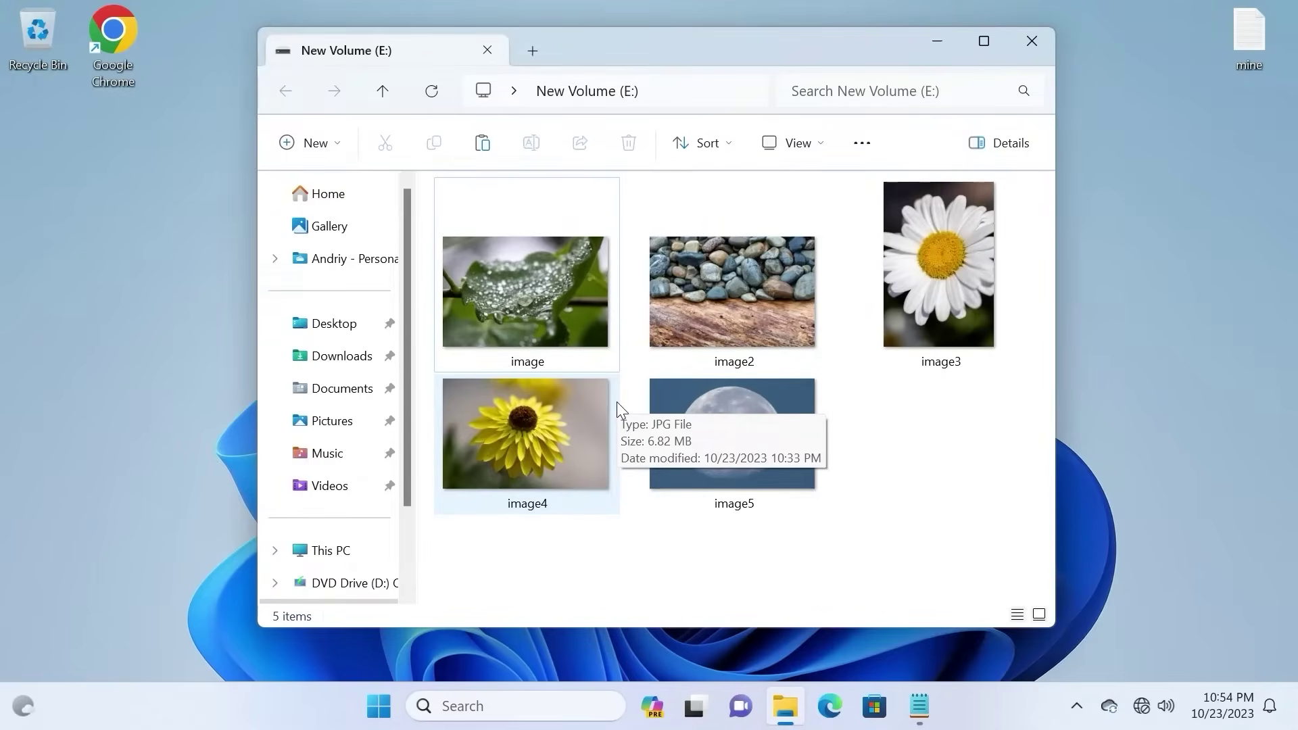
View the New Volume (E:) photos in Photos, stepping through to the yellow flower, then close it.
{"action": "double_click", "coordinate": [543, 311]}
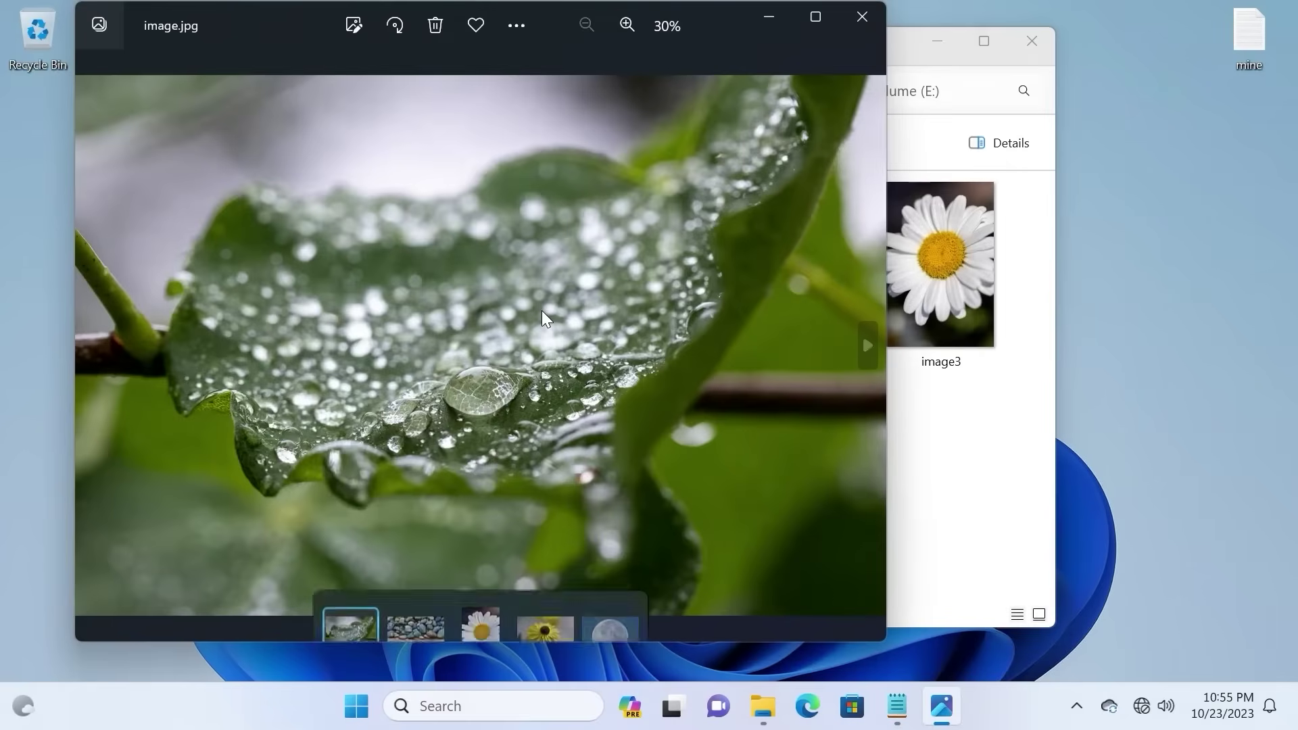
{"action": "left_click", "coordinate": [862, 140]}
{"action": "left_click", "coordinate": [861, 140]}
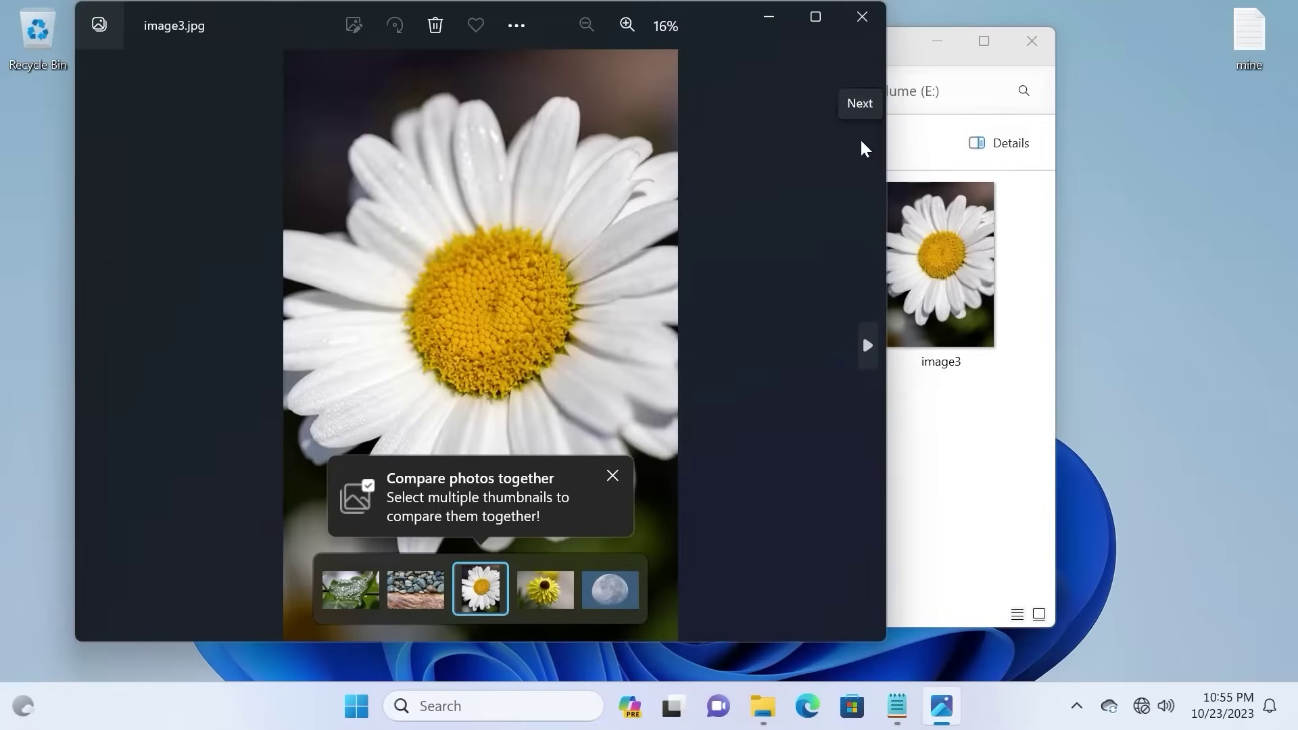
{"action": "left_click", "coordinate": [862, 142]}
{"action": "left_click", "coordinate": [862, 16]}
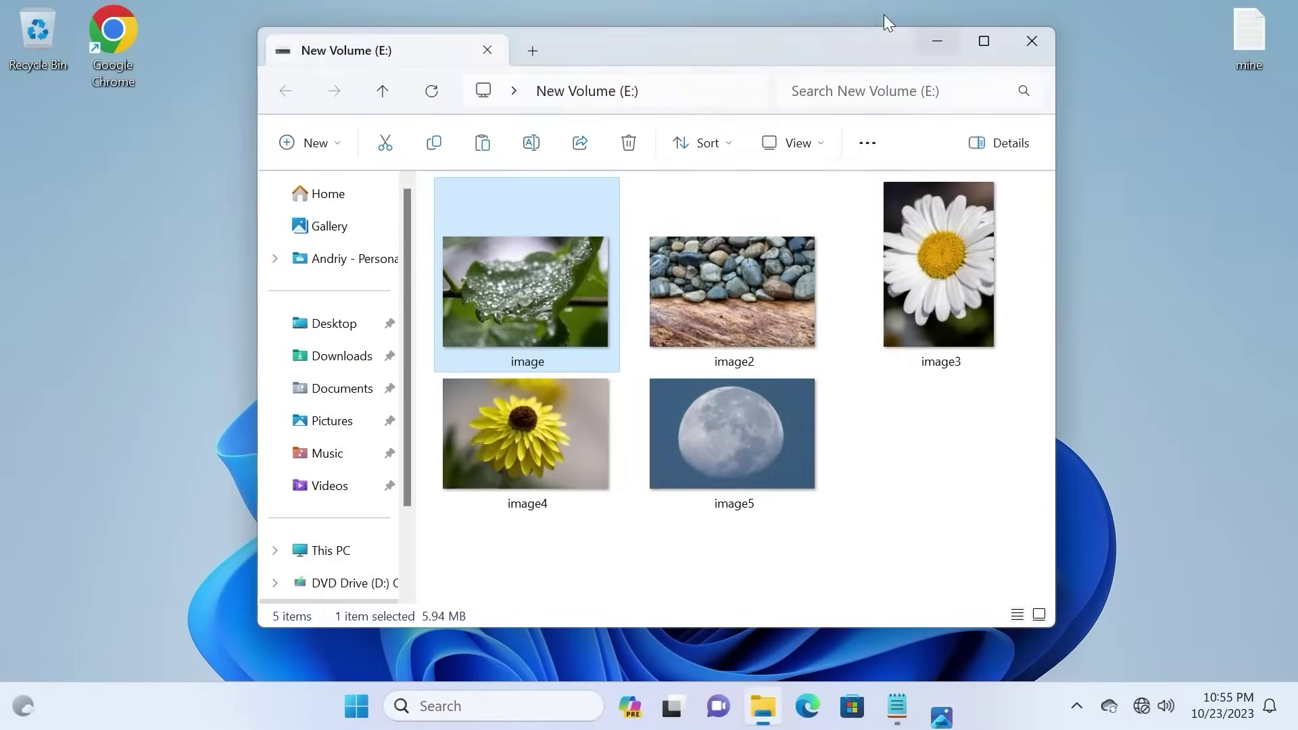
Permanently delete the moon photo image5 from New Volume (E:), bypassing the Recycle Bin.
{"action": "left_click", "coordinate": [291, 150]}
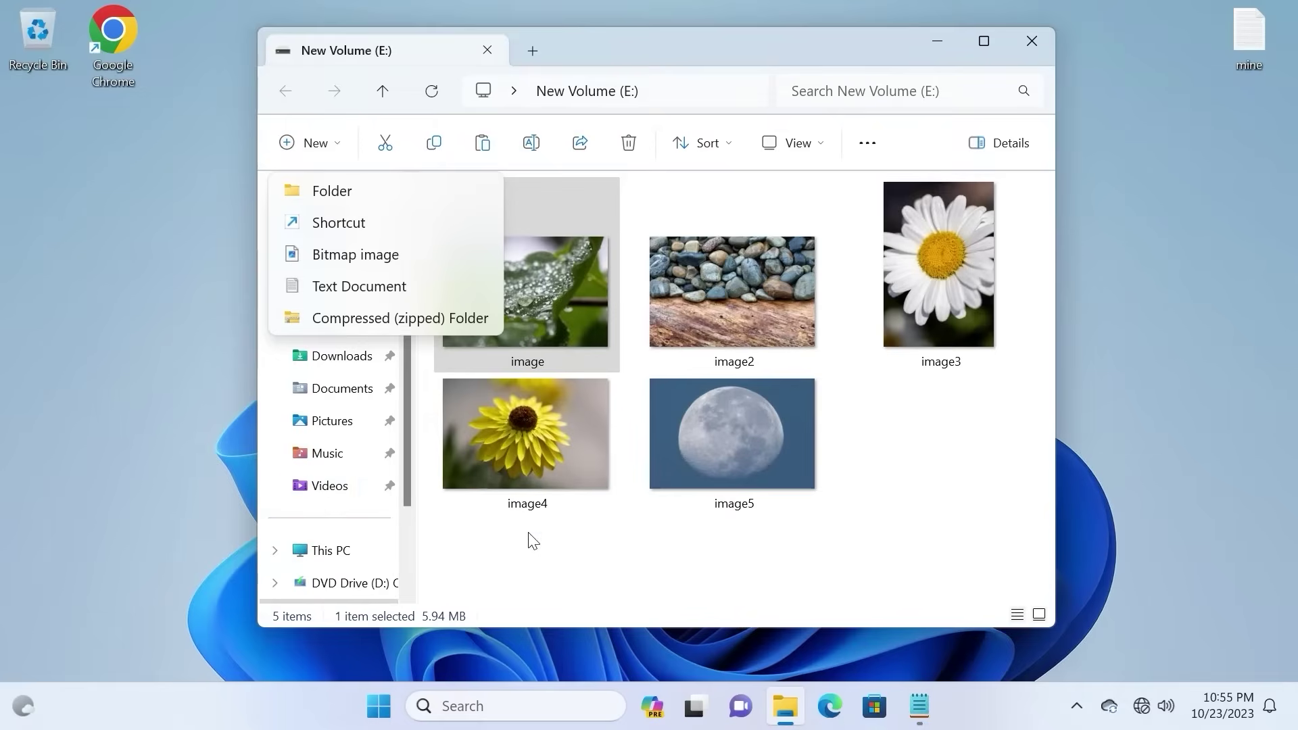
{"action": "left_click", "coordinate": [745, 439]}
{"action": "key", "text": "shift+Delete"}
{"action": "left_click", "coordinate": [740, 414]}
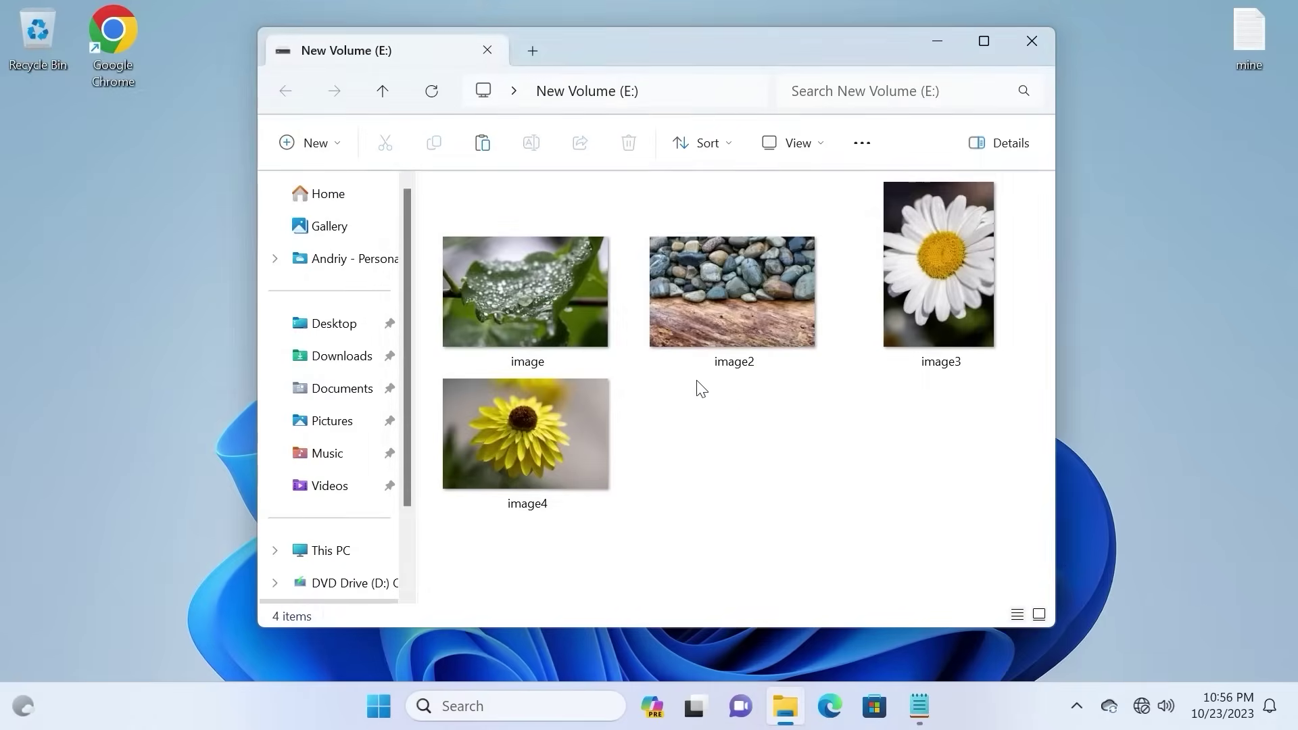
From This PC, quick-format New Volume (E:) and open the now-empty drive.
{"action": "key", "text": "alt+Up"}
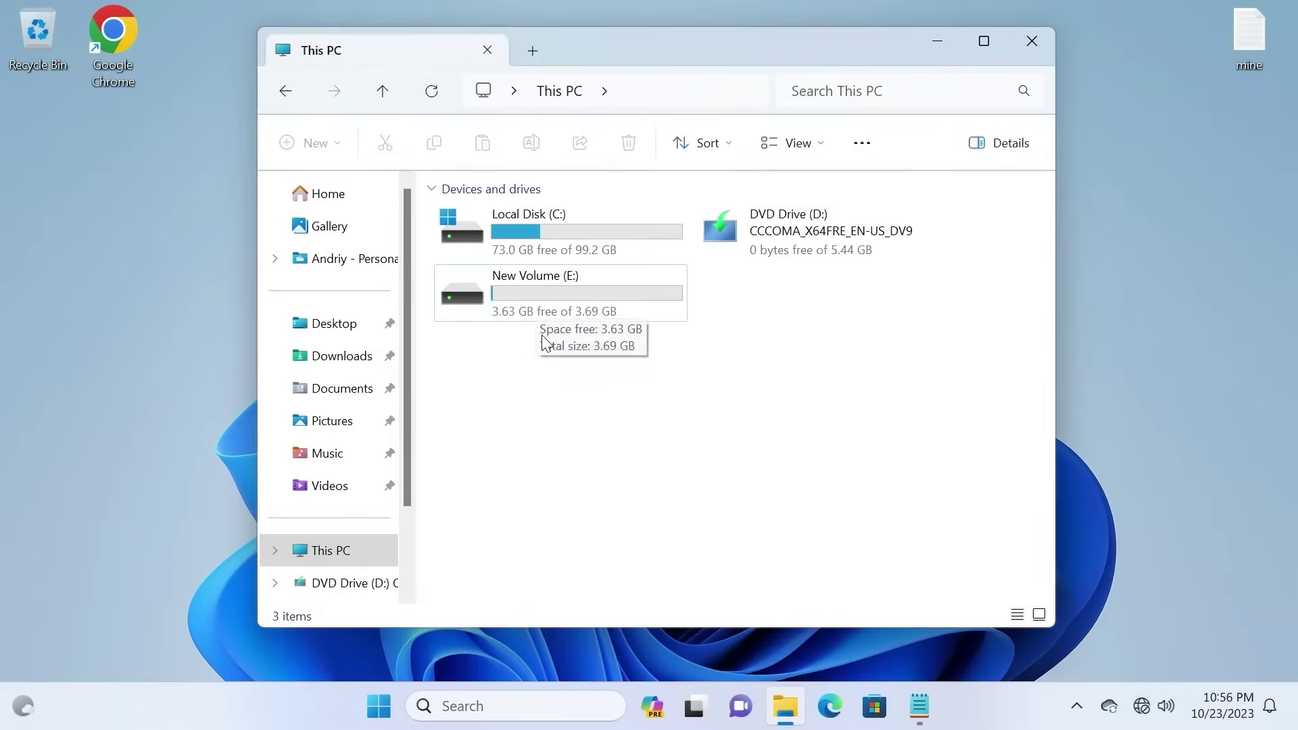
{"action": "right_click", "coordinate": [526, 313]}
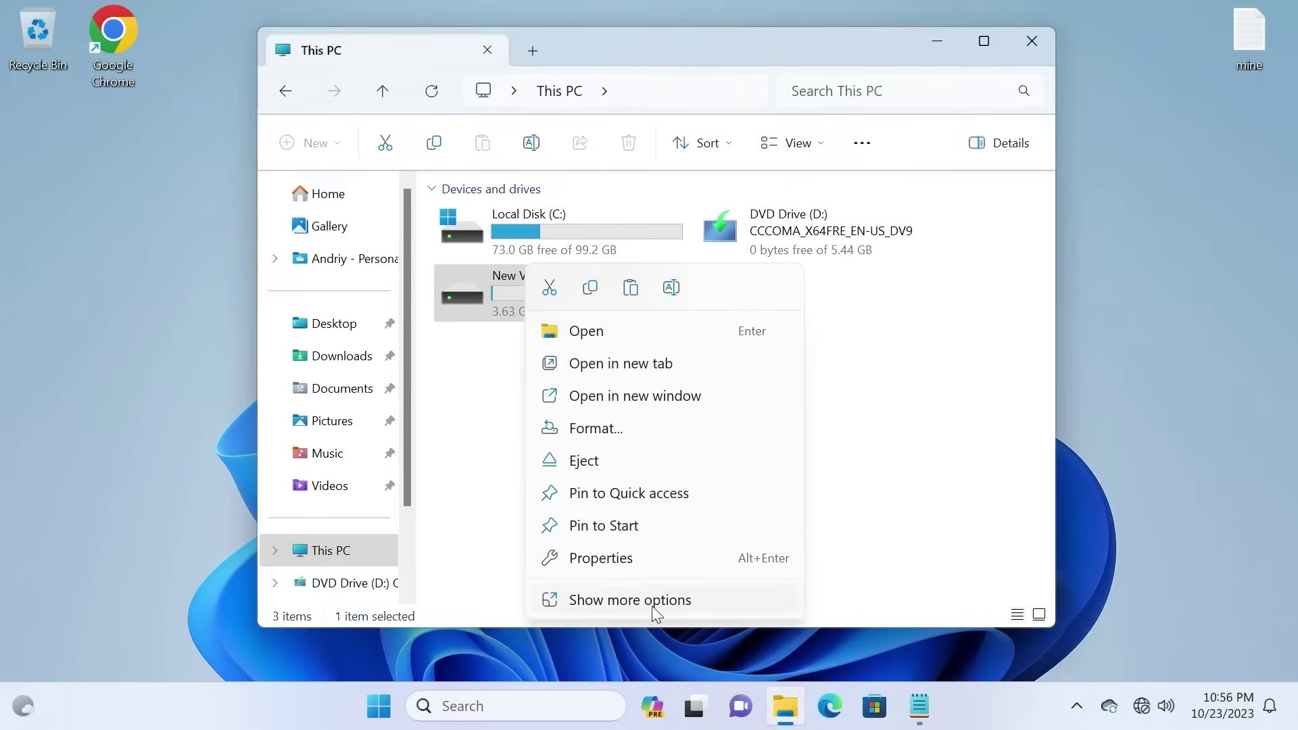
{"action": "left_click", "coordinate": [642, 601]}
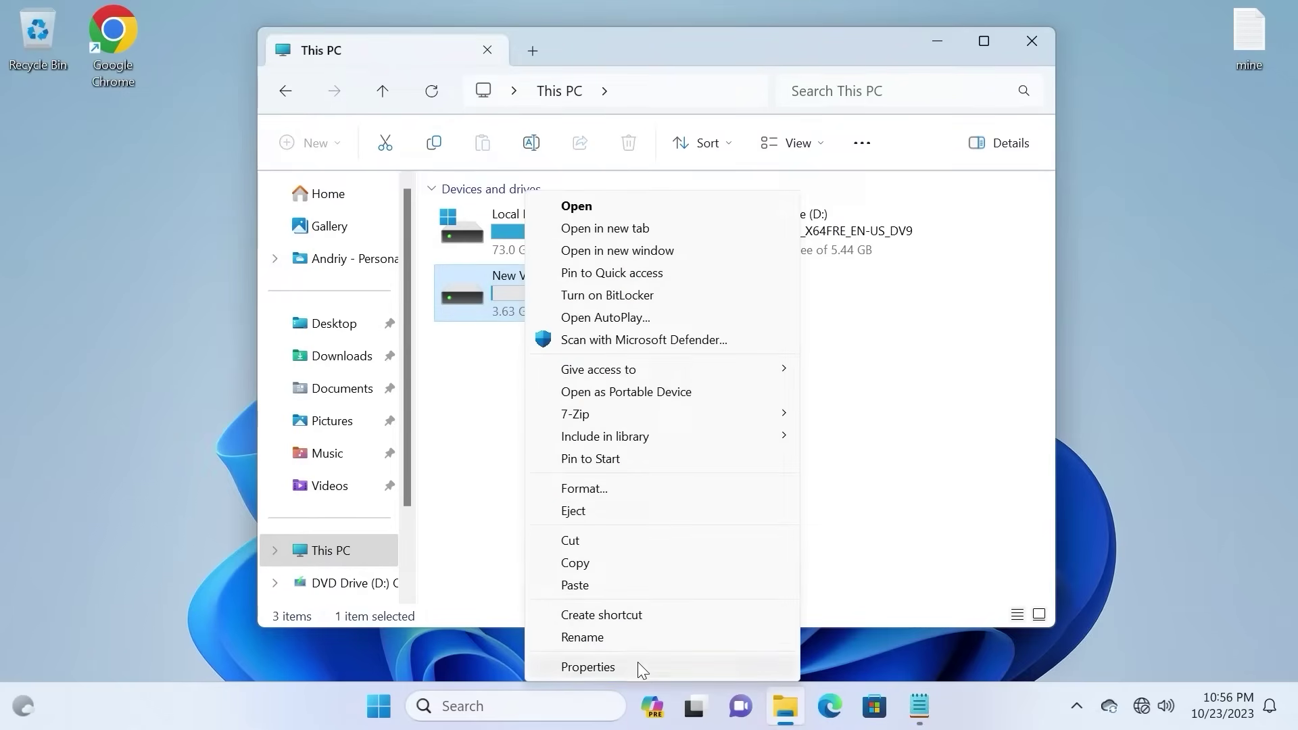
{"action": "left_click", "coordinate": [608, 489]}
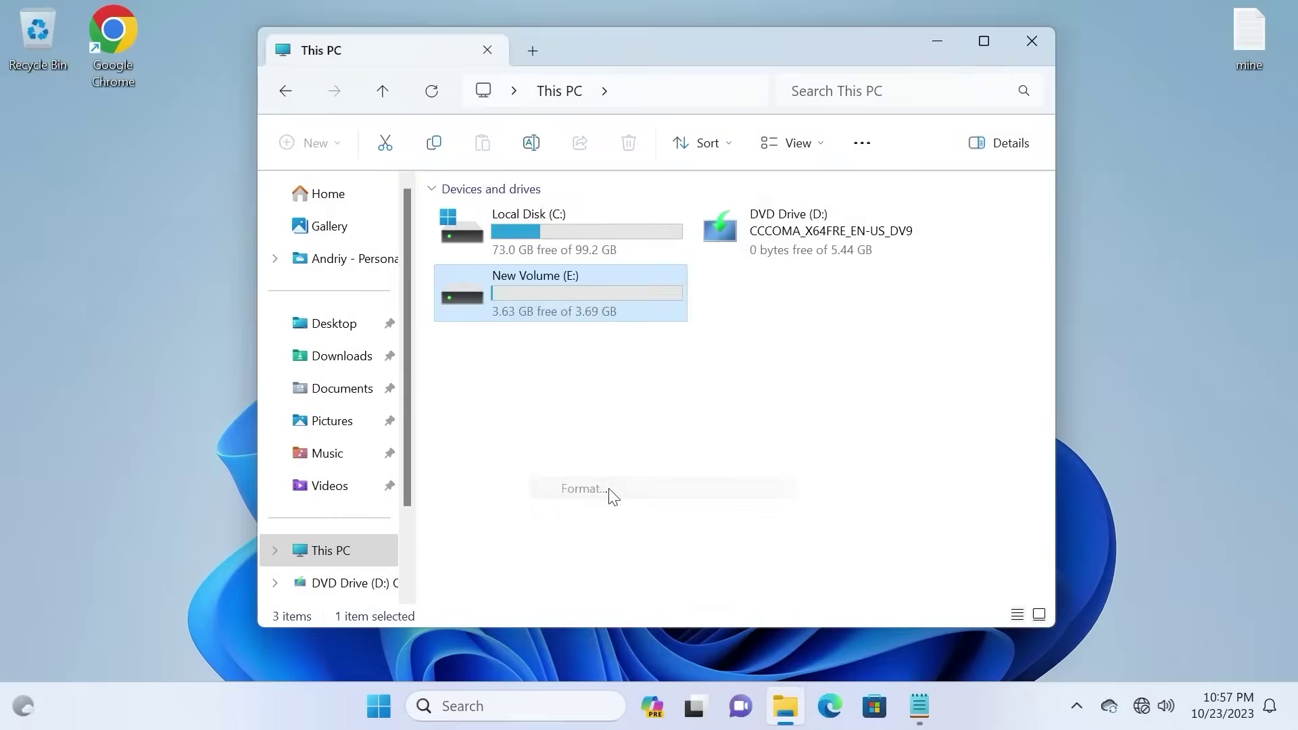
{"action": "key", "text": "Return"}
{"action": "left_click", "coordinate": [701, 356]}
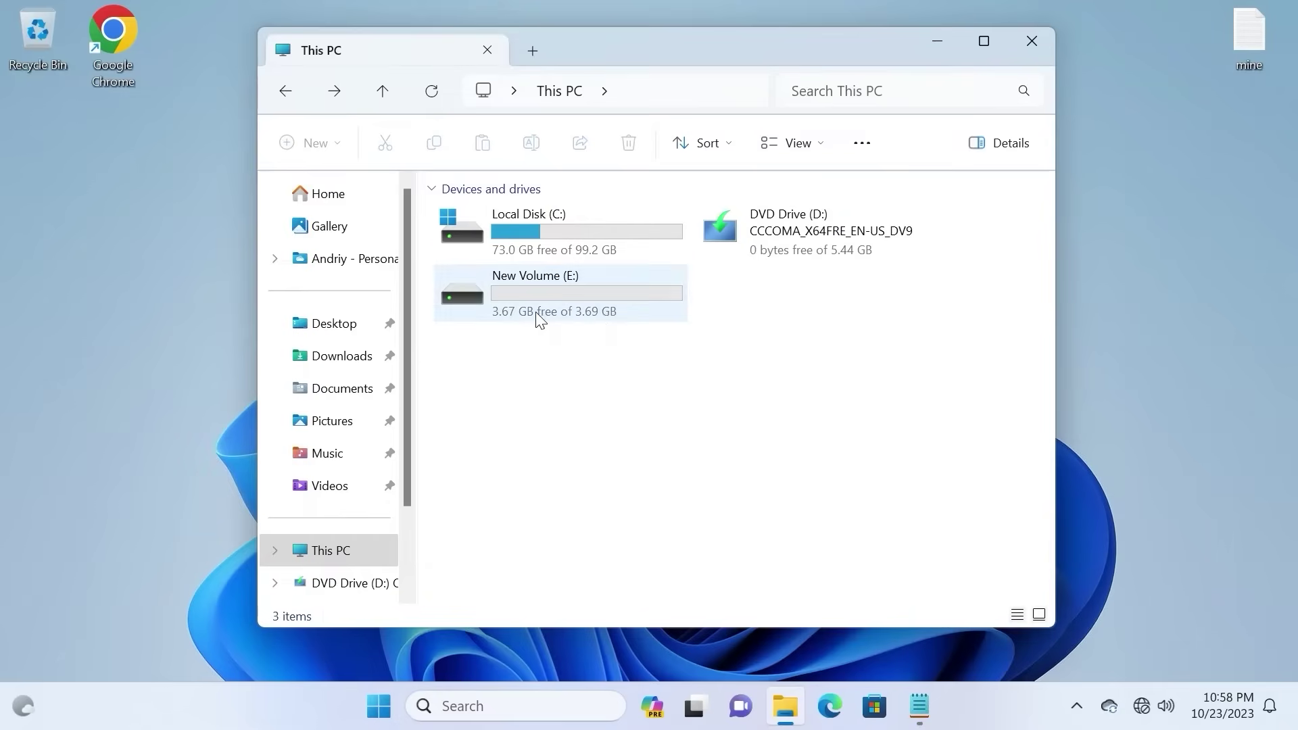
{"action": "double_click", "coordinate": [522, 301]}
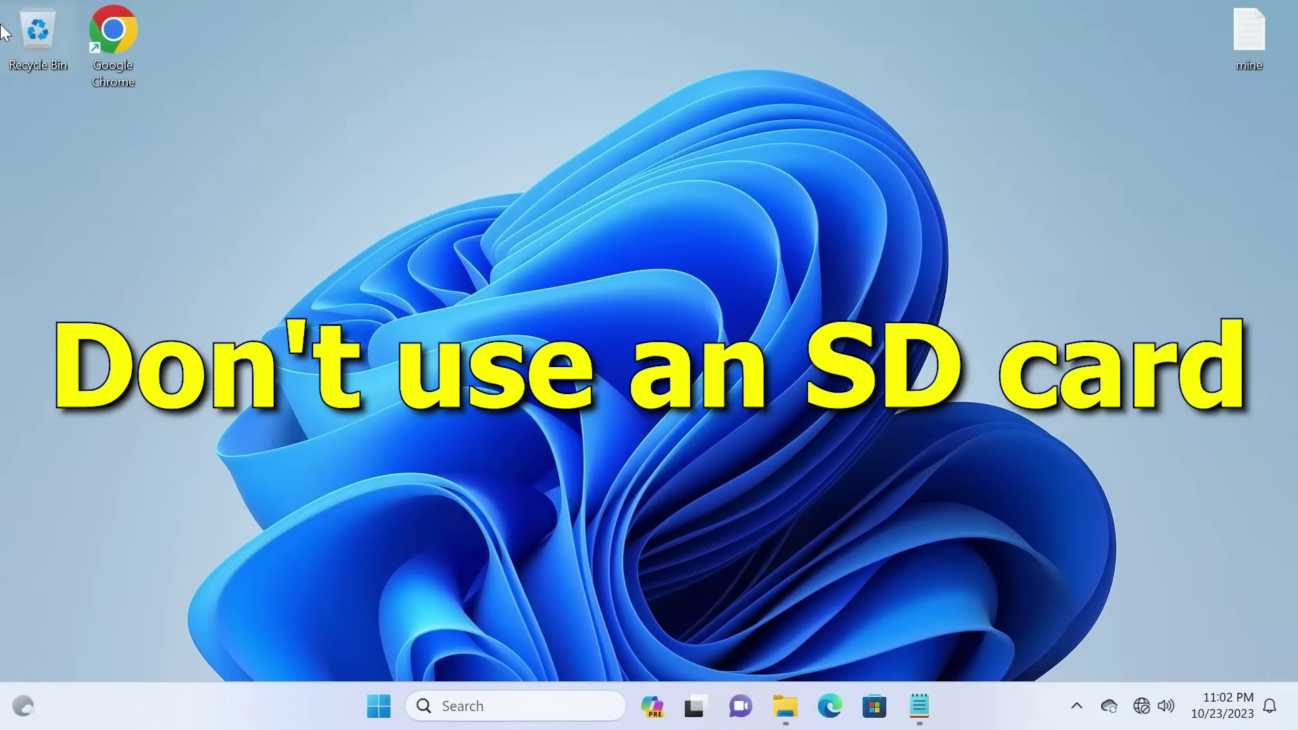
Reopen This PC and bring up the New Volume (E:) Format window, then cancel it unformatted.
{"action": "left_click", "coordinate": [786, 707]}
{"action": "right_click", "coordinate": [525, 305]}
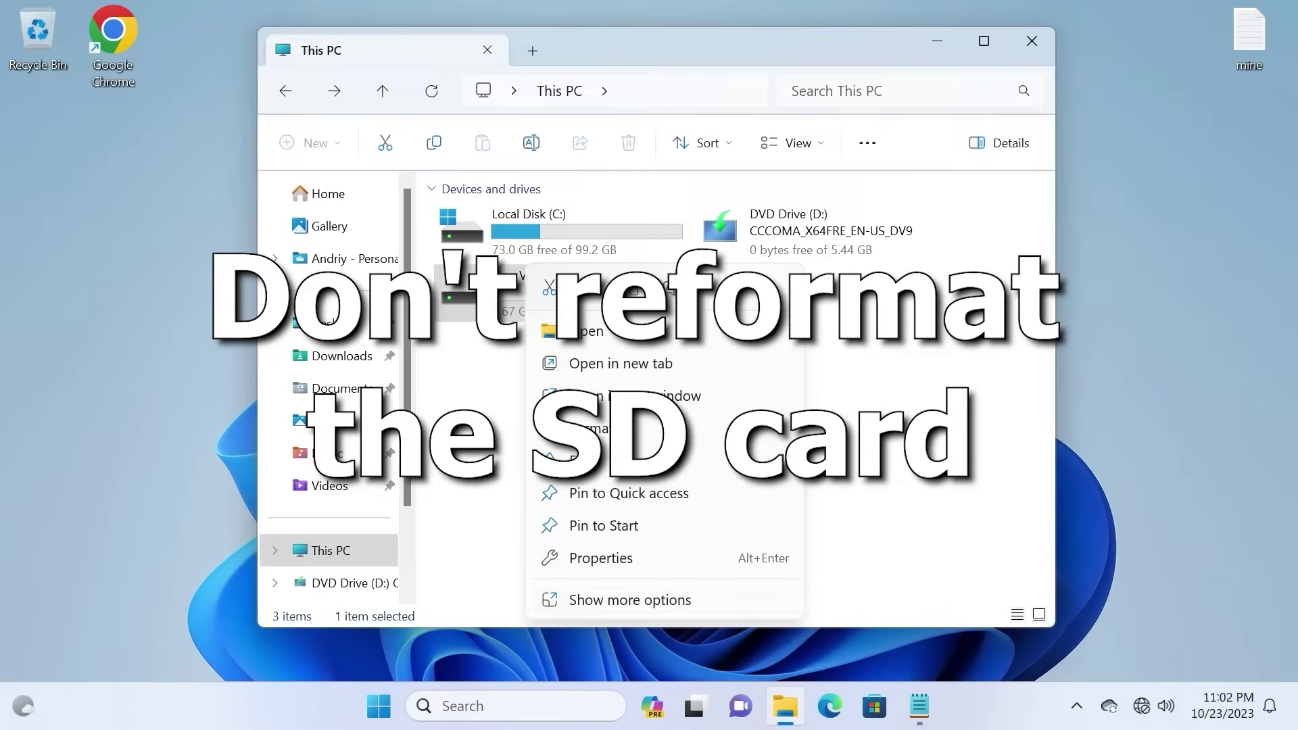
{"action": "left_click", "coordinate": [595, 428]}
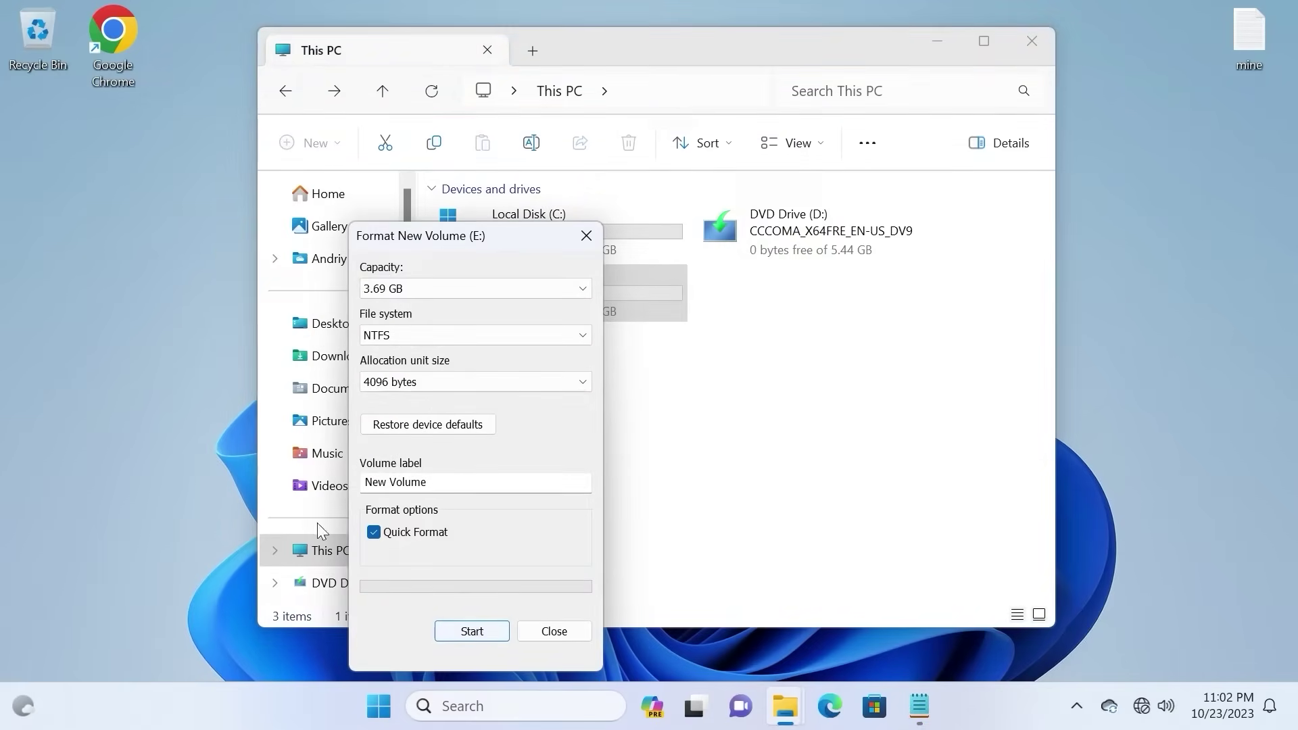
{"action": "left_click_drag", "start_coordinate": [467, 229], "coordinate": [477, 160]}
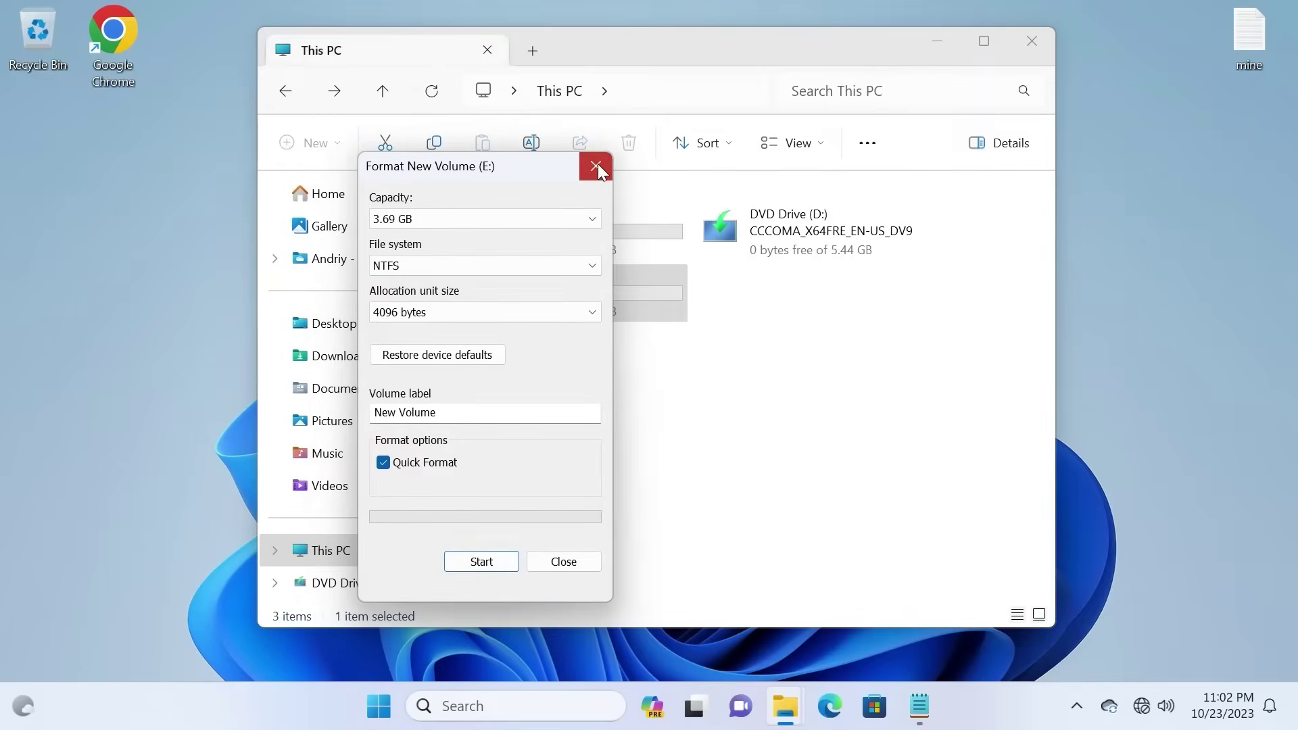
{"action": "left_click", "coordinate": [598, 166]}
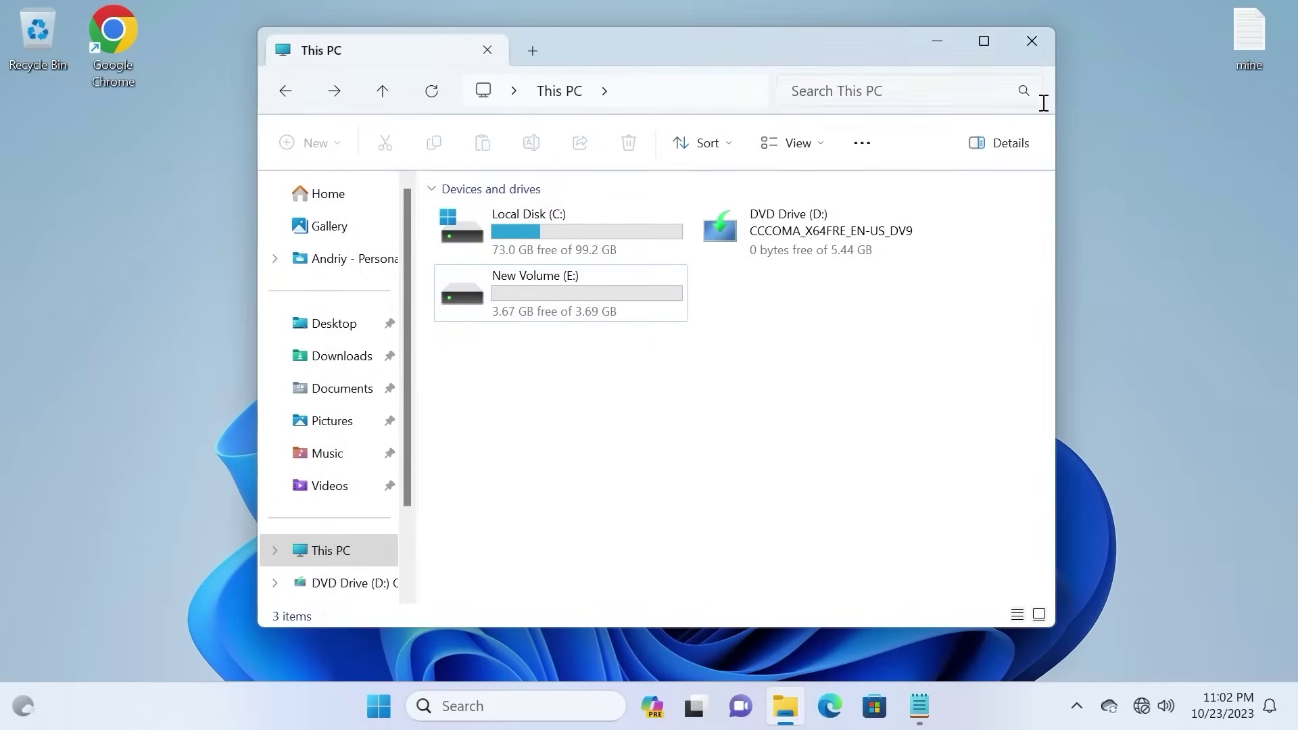
Launch Chrome maximized and enter anyrecover.com in the address bar.
{"action": "left_click_drag", "start_coordinate": [467, 368], "coordinate": [715, 450]}
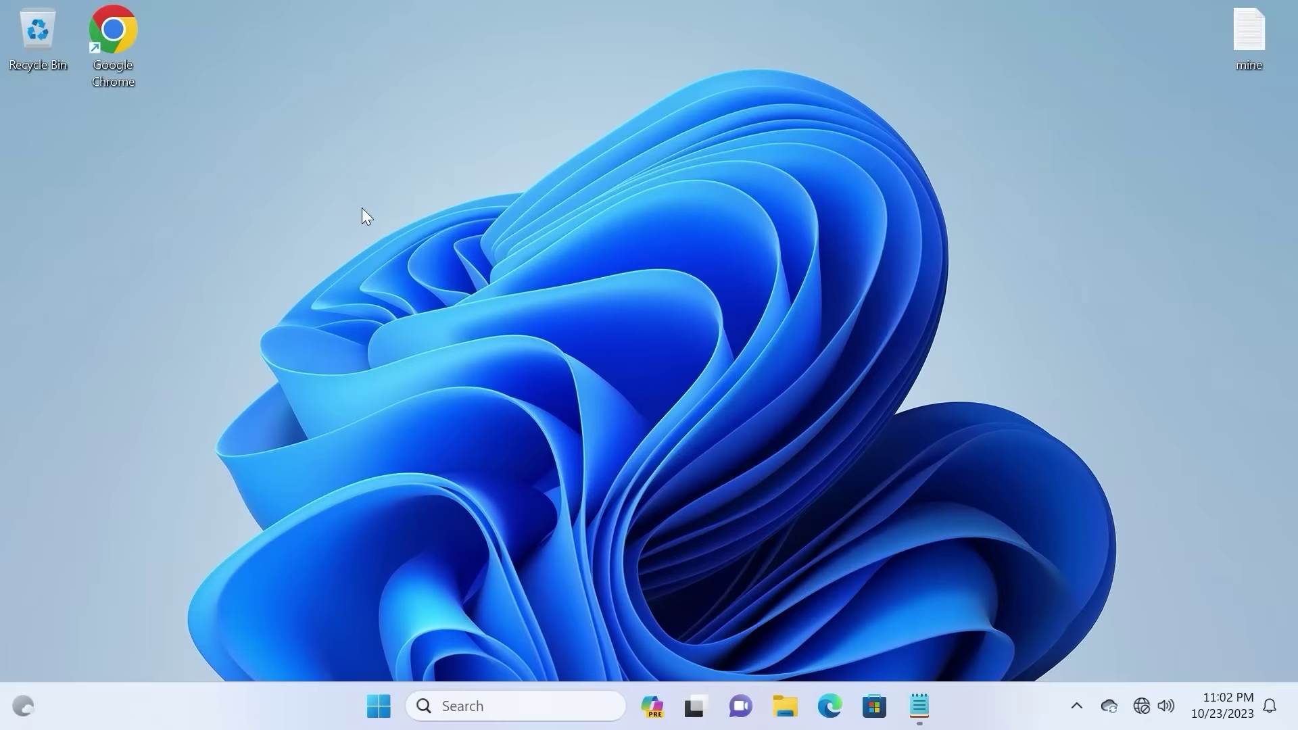
{"action": "double_click", "coordinate": [112, 32]}
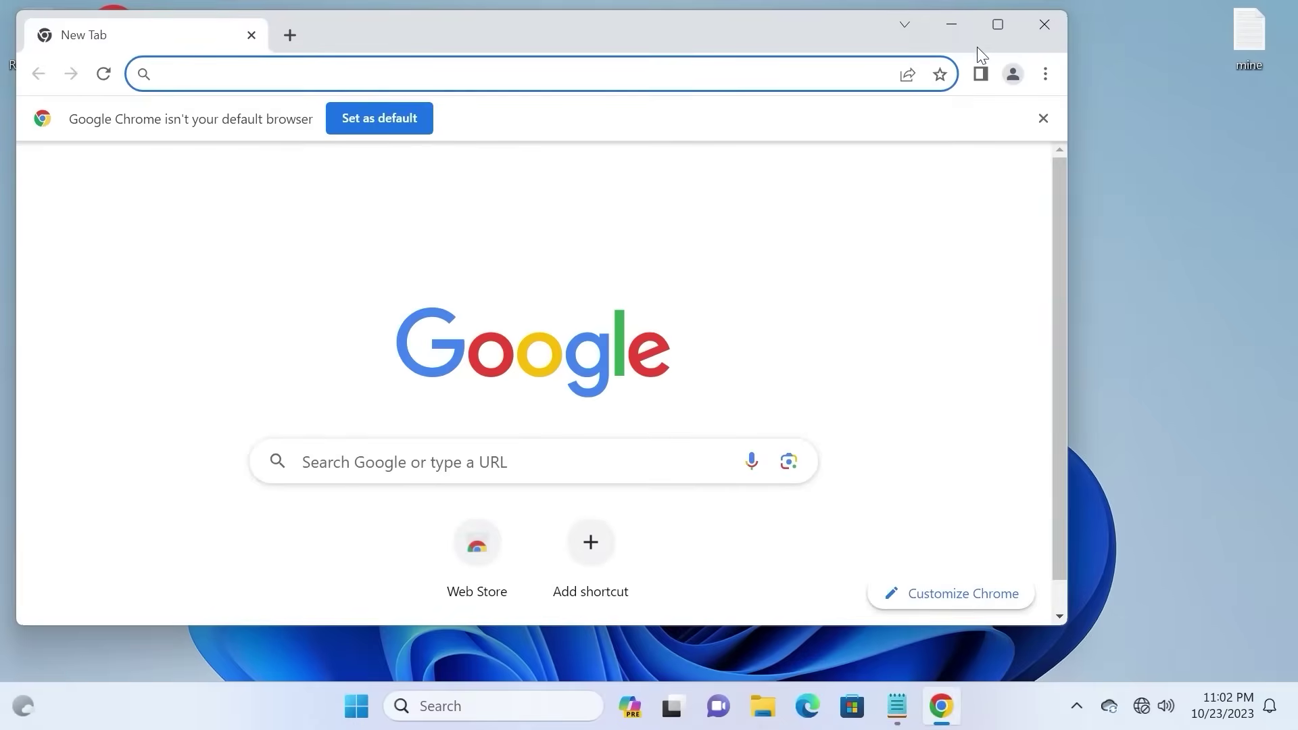
{"action": "left_click", "coordinate": [998, 24]}
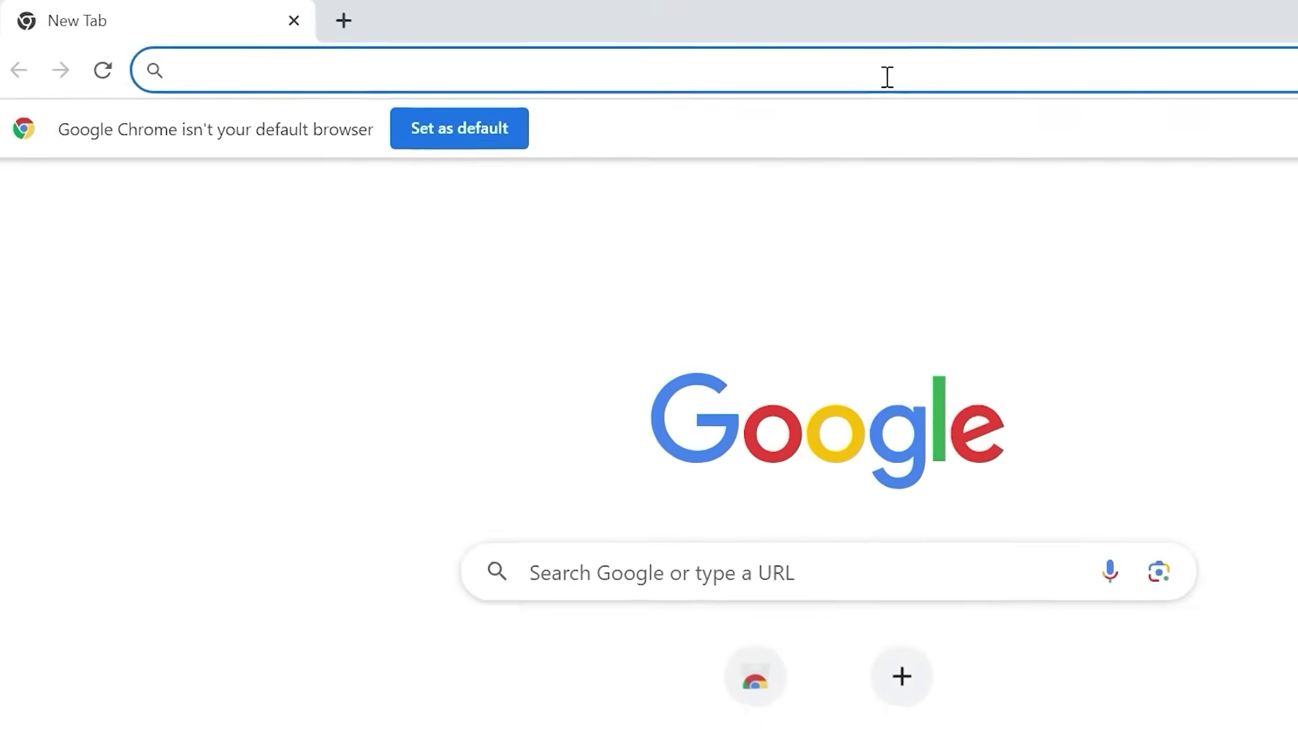
{"action": "type", "text": "any"}
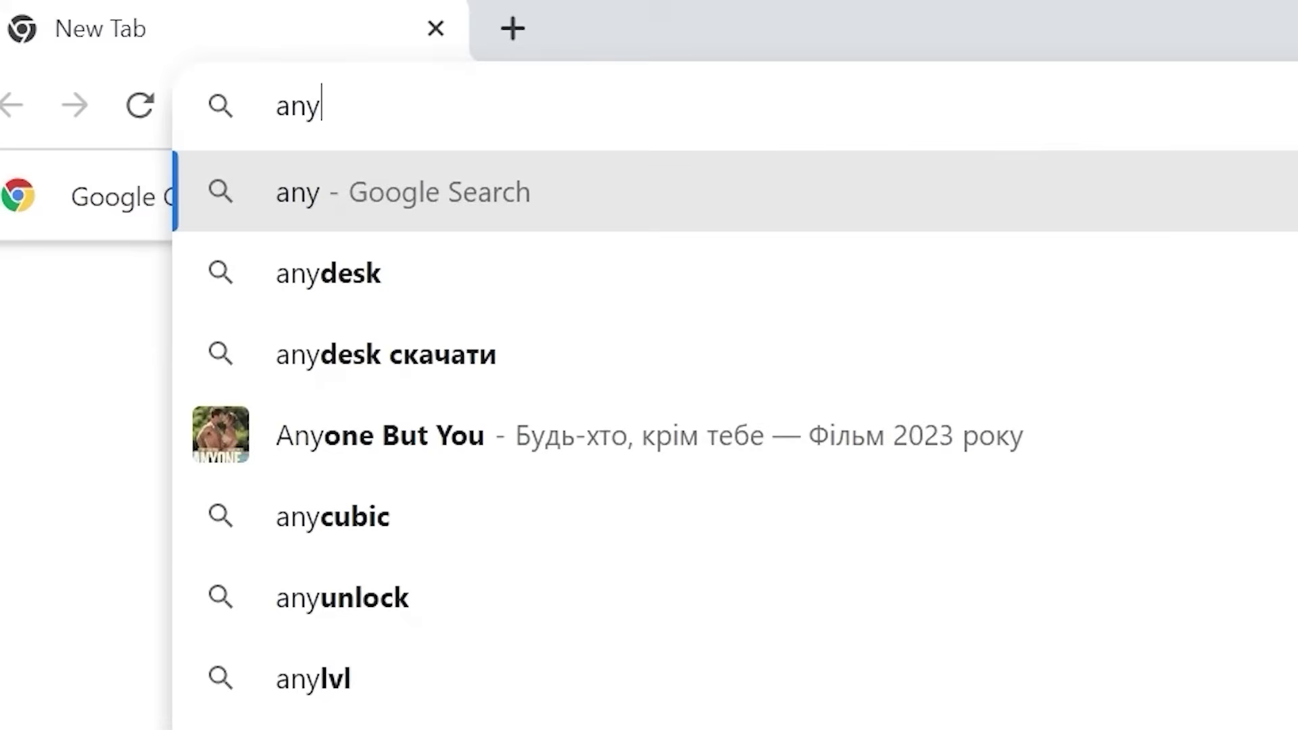
{"action": "type", "text": "recover"}
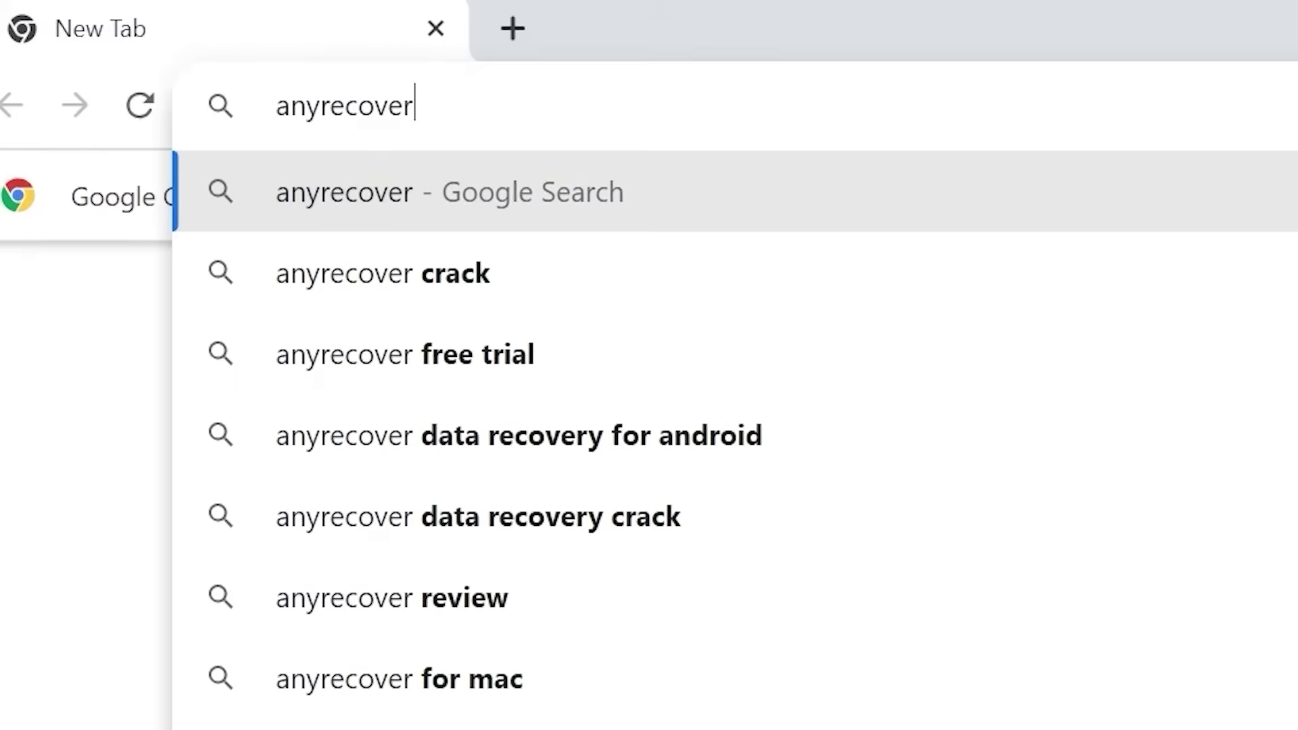
{"action": "type", "text": ".com"}
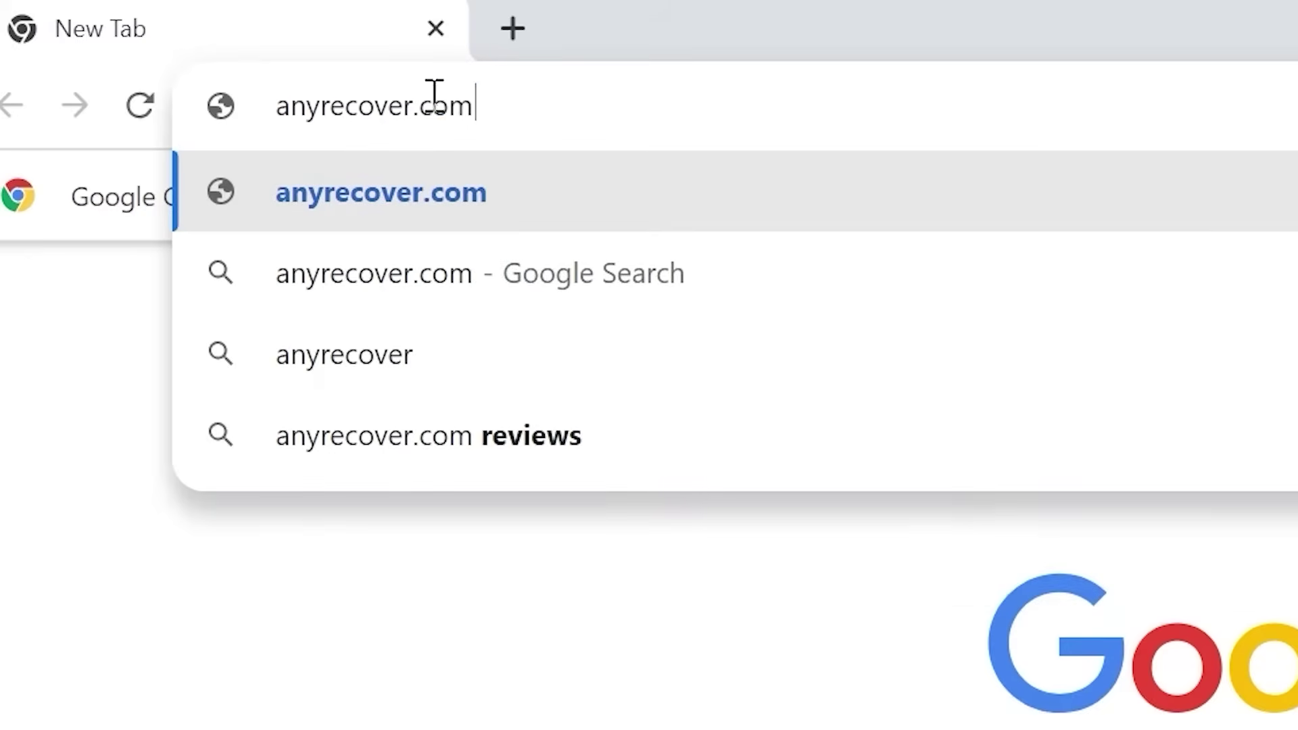
{"action": "key", "text": "ctrl+a"}
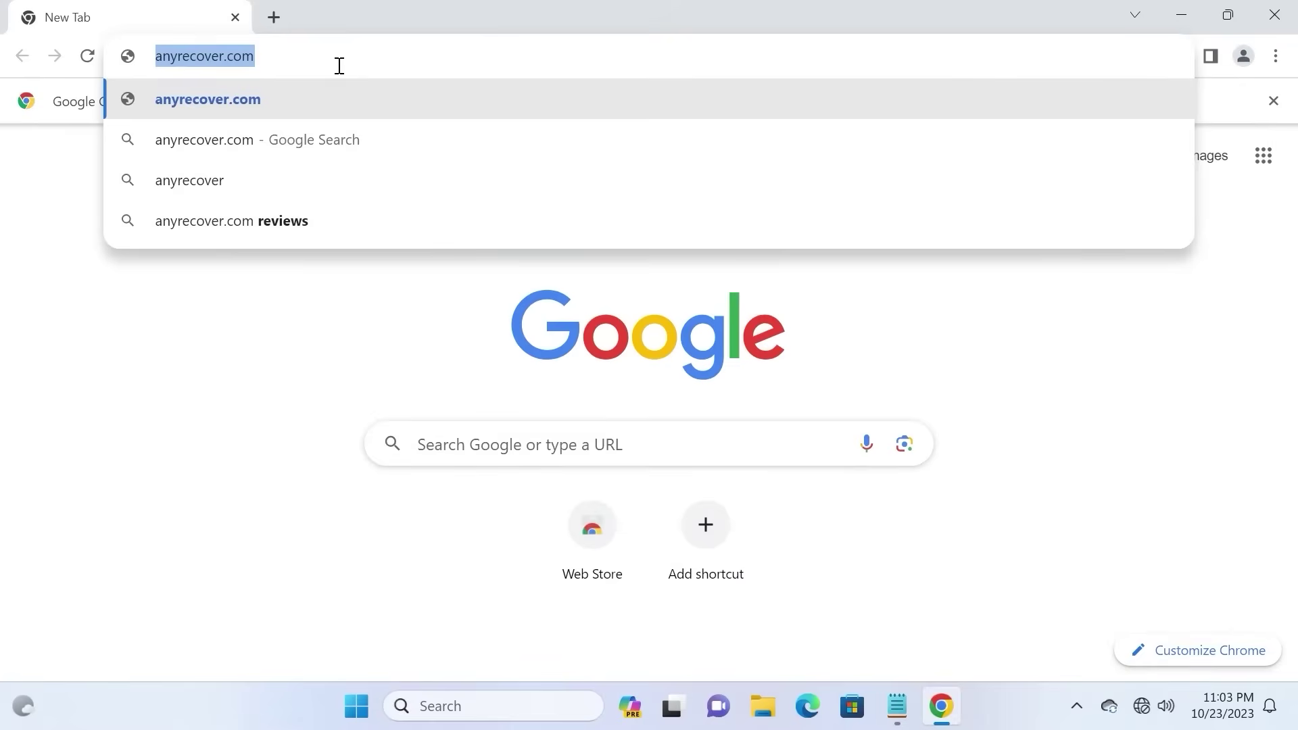
Load anyrecover.com, browse the home page, and download anyrecover-for-win_setup.exe.
{"action": "key", "text": "Return"}
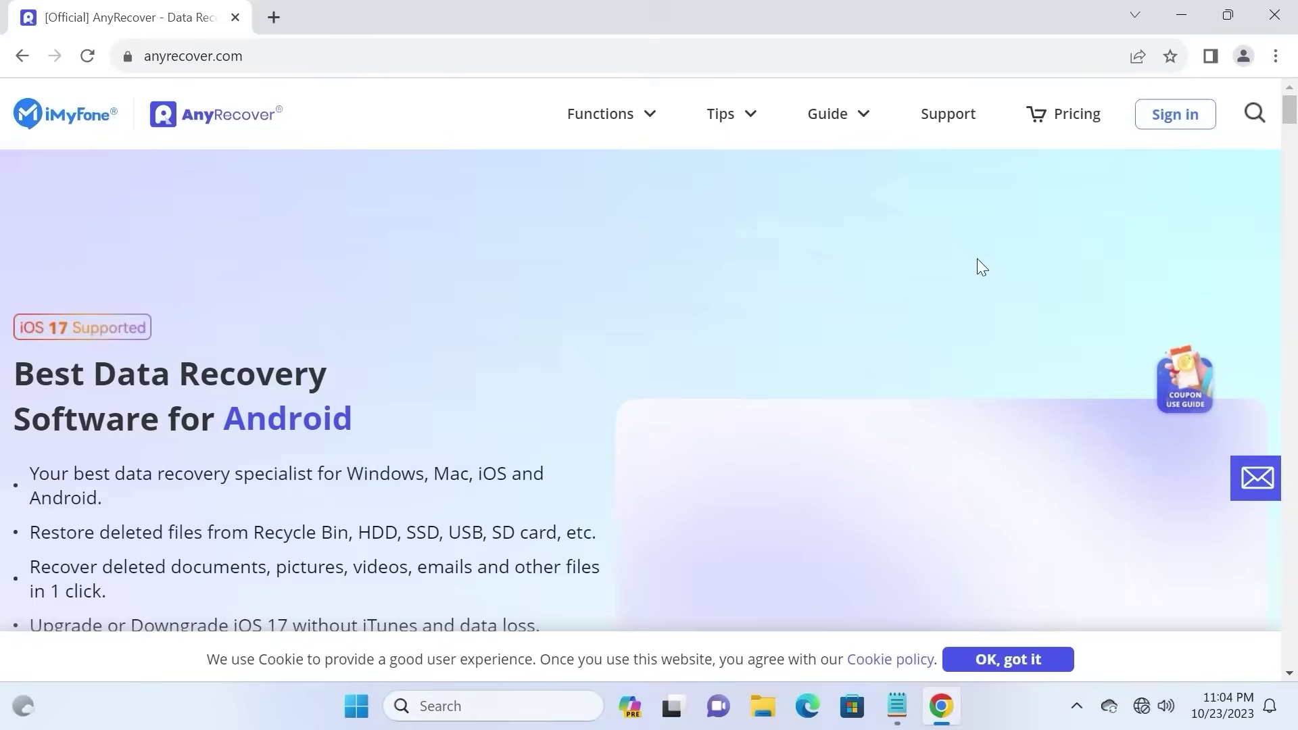
{"action": "scroll", "coordinate": [798, 271], "scroll_direction": "down", "scroll_amount": 1}
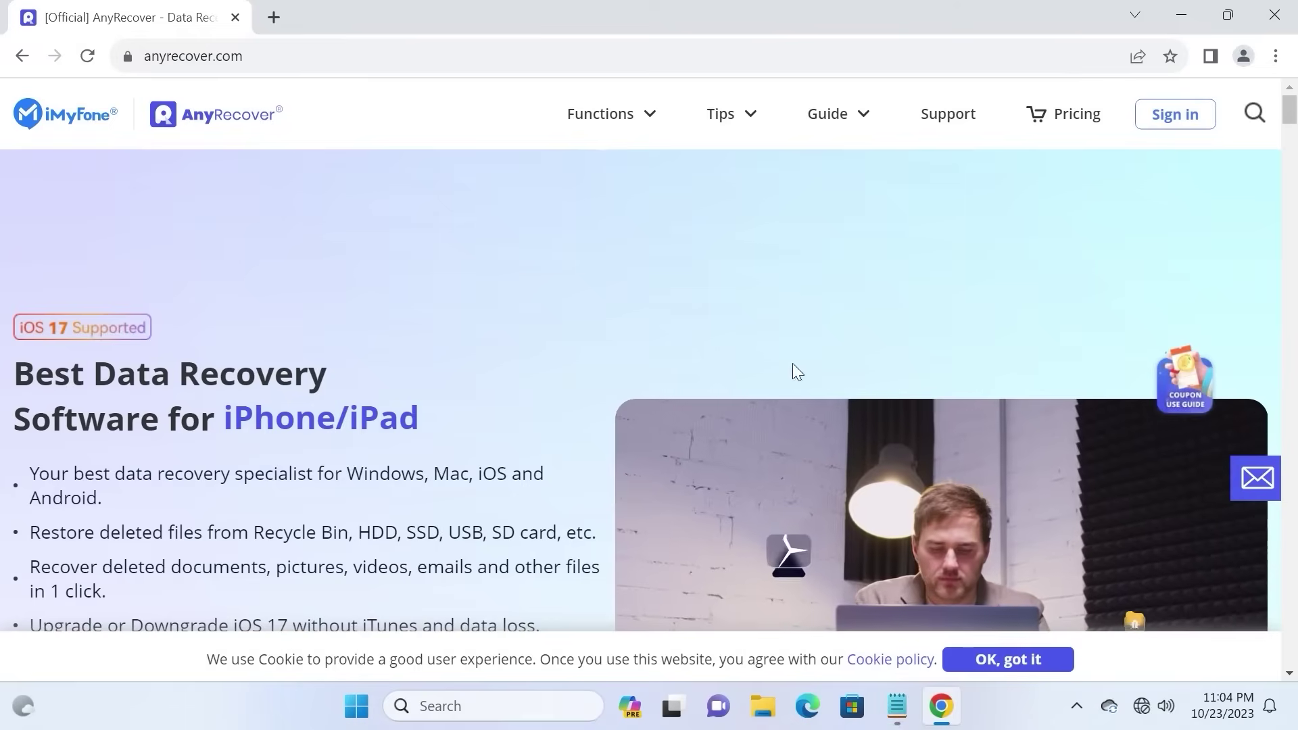
{"action": "scroll", "coordinate": [309, 145], "scroll_direction": "down", "scroll_amount": 3}
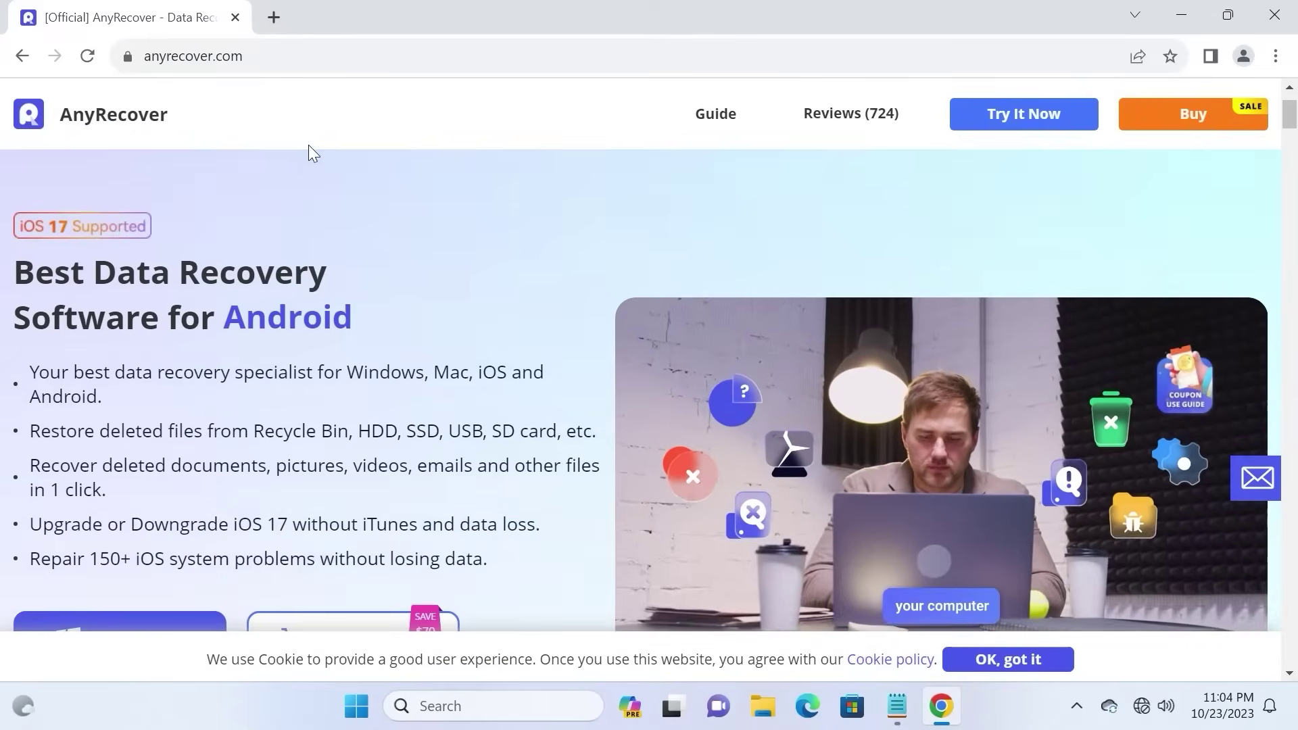
{"action": "scroll", "coordinate": [1032, 205], "scroll_direction": "up", "scroll_amount": 3}
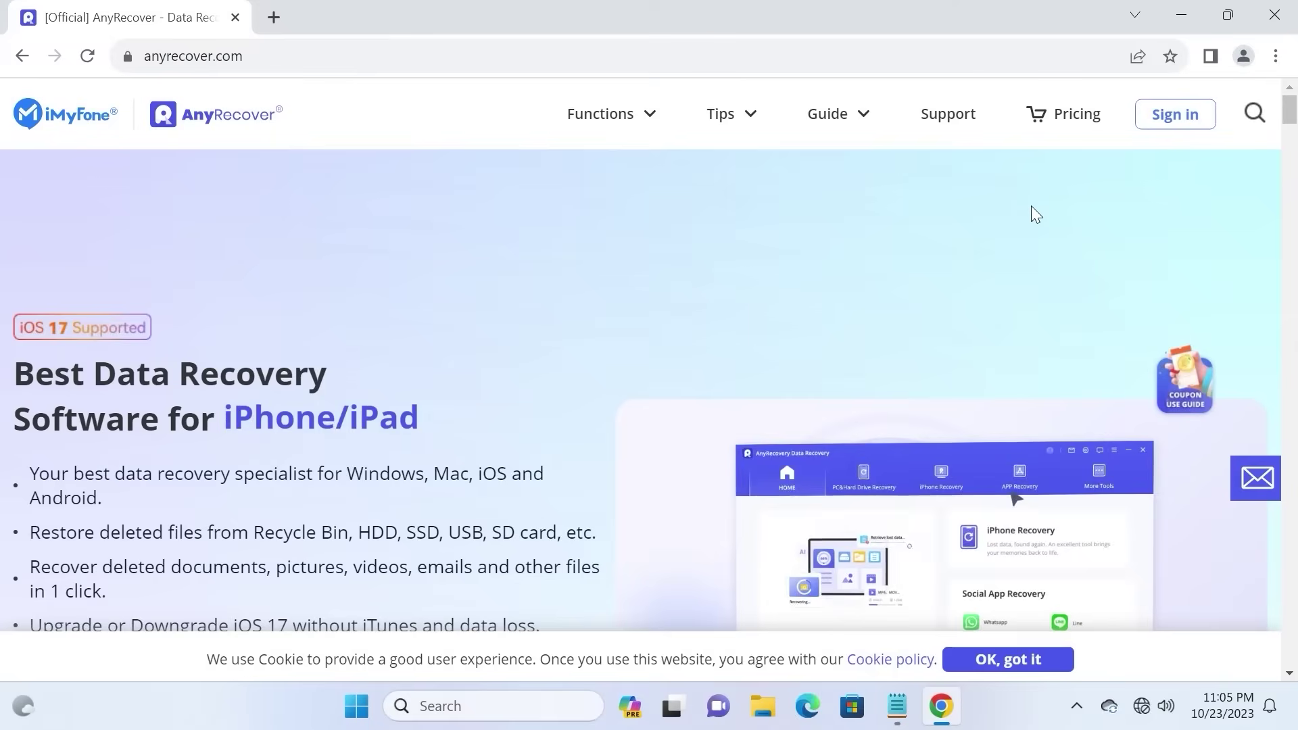
{"action": "scroll", "coordinate": [1052, 228], "scroll_direction": "down", "scroll_amount": 2}
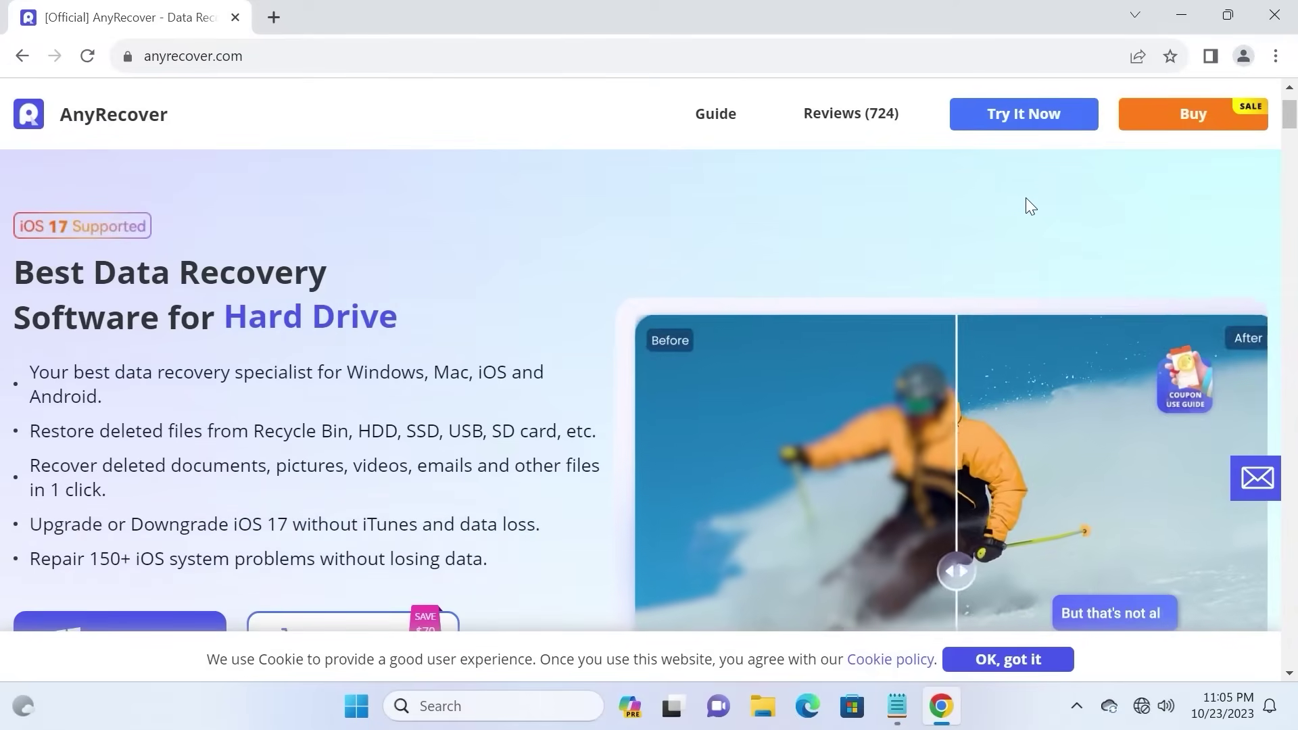
{"action": "left_click", "coordinate": [1043, 125]}
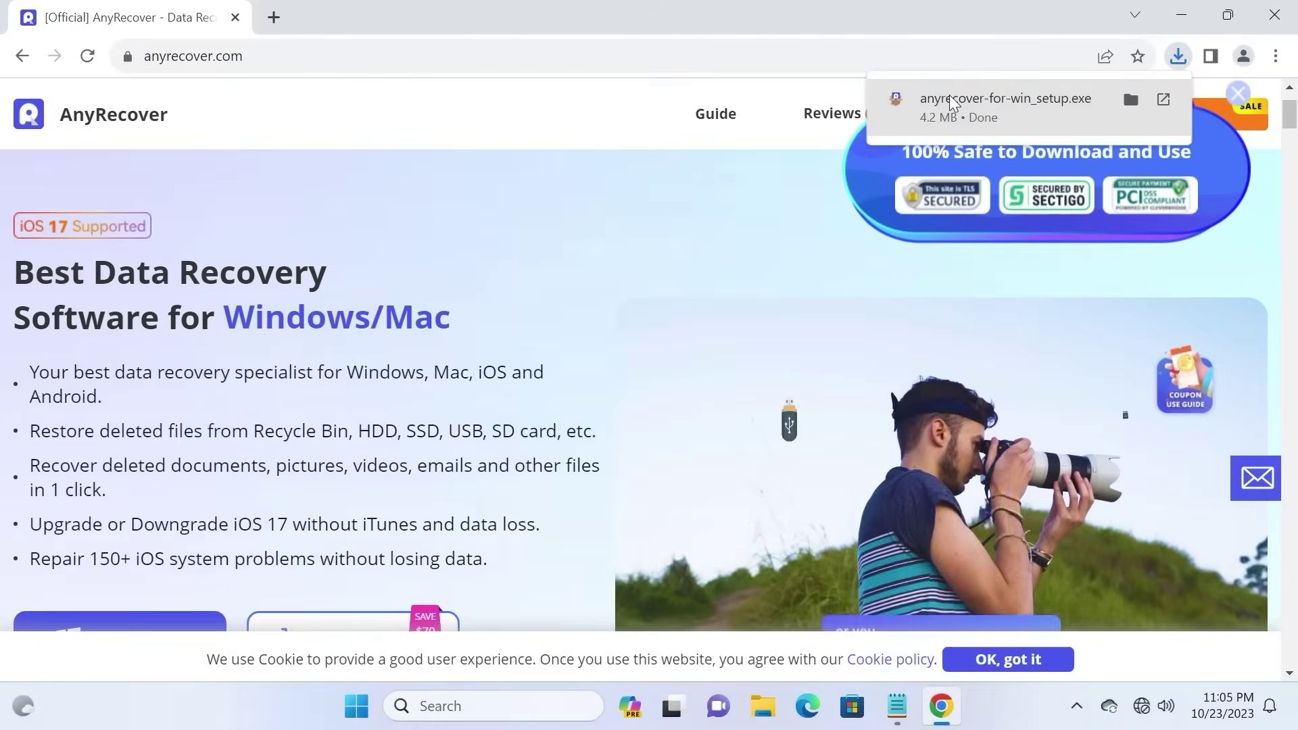
Run anyrecover-for-win_setup.exe with permission, close Chrome, and install AnyRecover Data Recovery.
{"action": "left_click", "coordinate": [981, 112]}
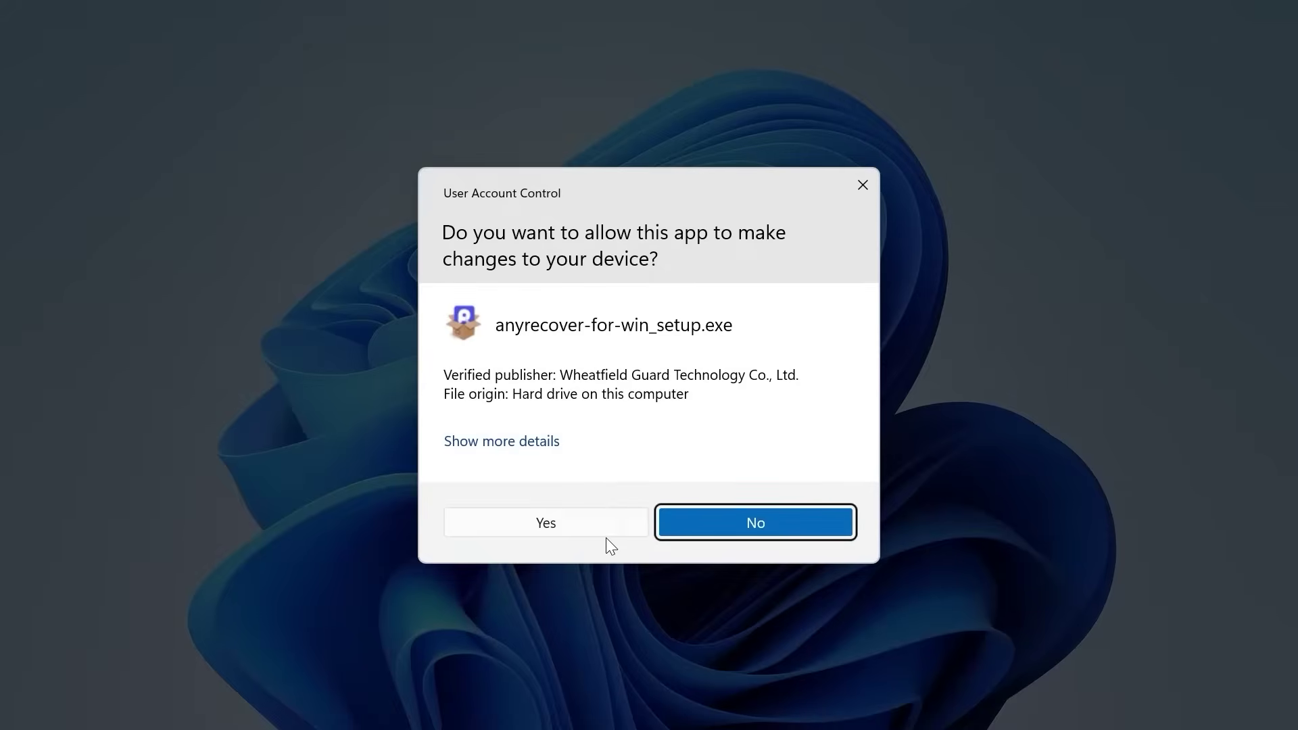
{"action": "left_click", "coordinate": [571, 527]}
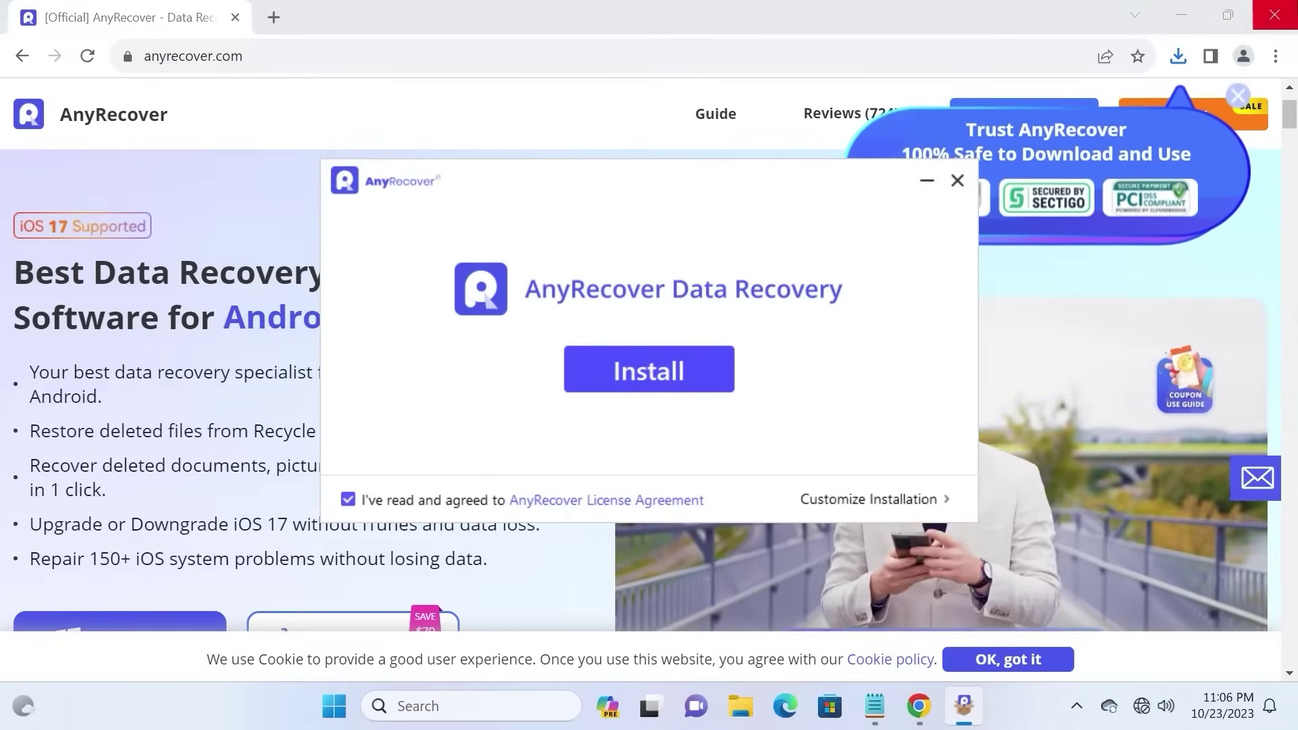
{"action": "left_click", "coordinate": [1282, 20]}
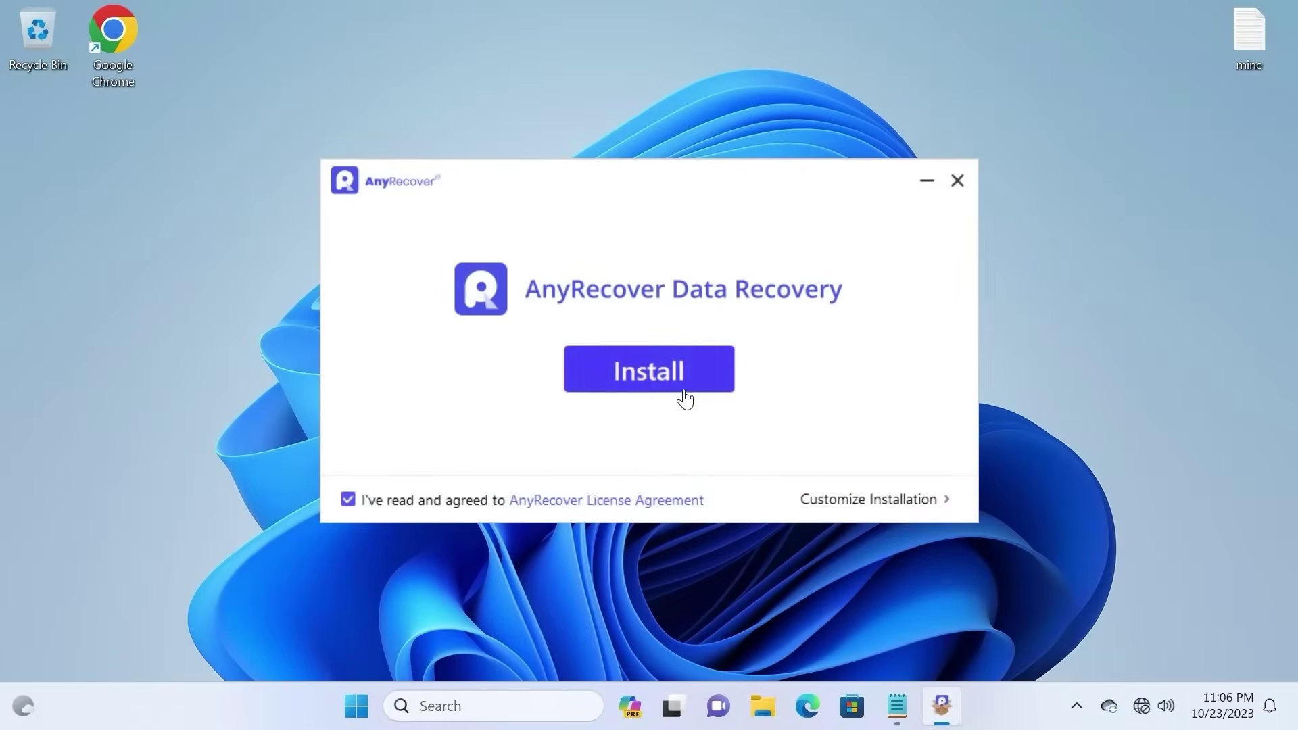
{"action": "left_click", "coordinate": [655, 384]}
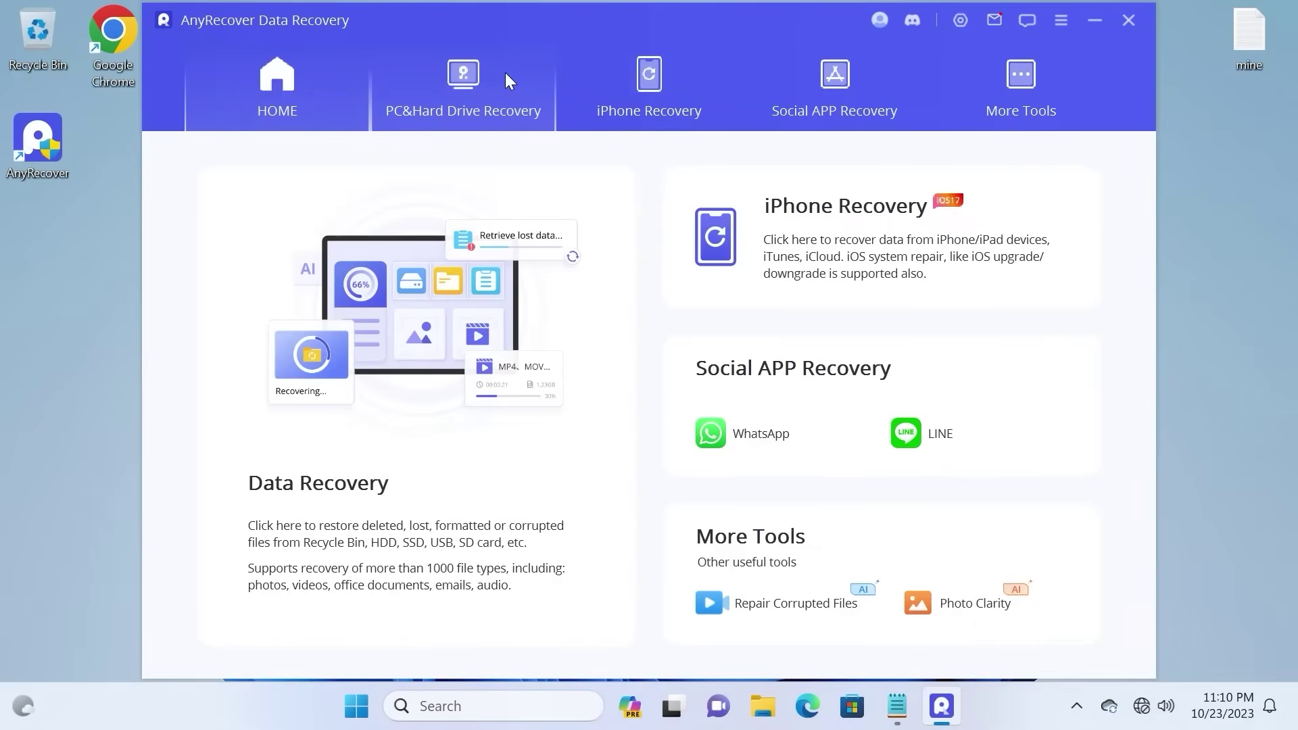
Switch to PC&Hard Drive Recovery and scroll to New Volume (E) under External Devices.
{"action": "left_click", "coordinate": [466, 78]}
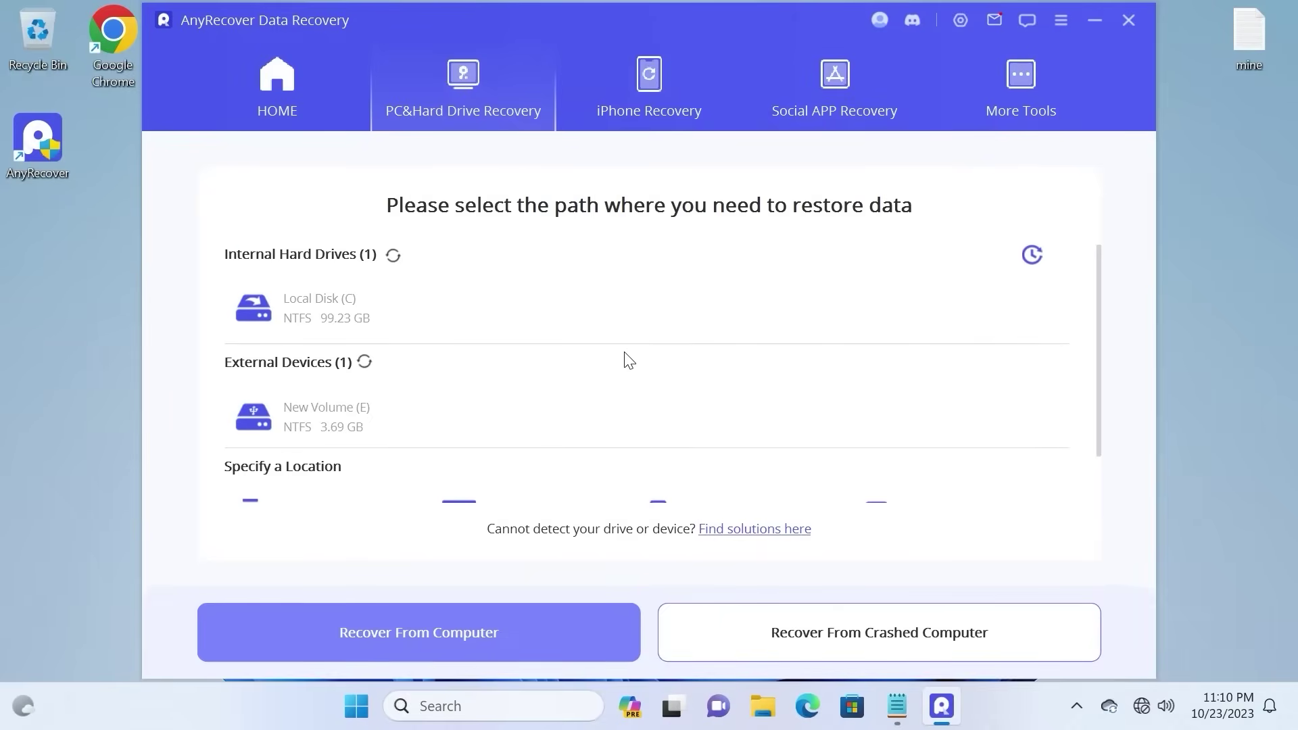
{"action": "scroll", "coordinate": [433, 402], "scroll_direction": "down", "scroll_amount": 1}
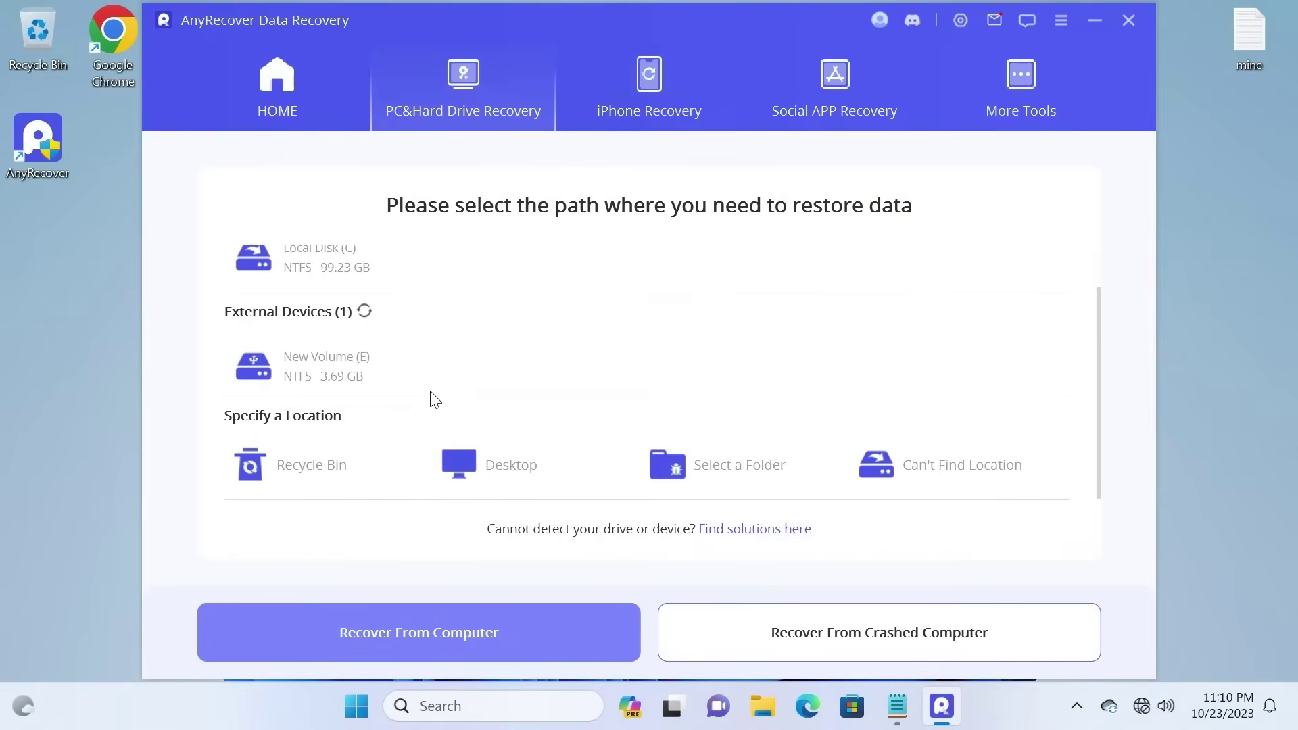
{"action": "mouse_move", "coordinate": [289, 363]}
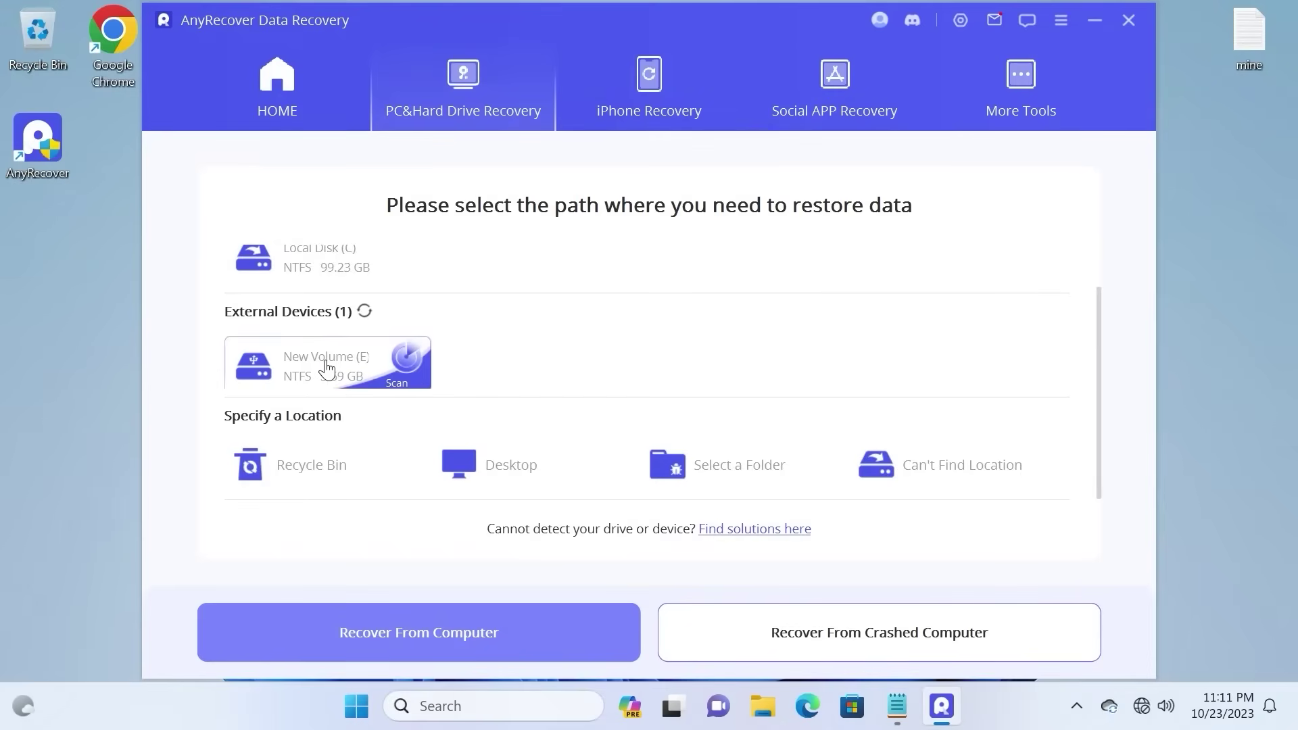
Scan New Volume (E) for lost files and dismiss the Scan completed notice.
{"action": "left_click", "coordinate": [323, 365]}
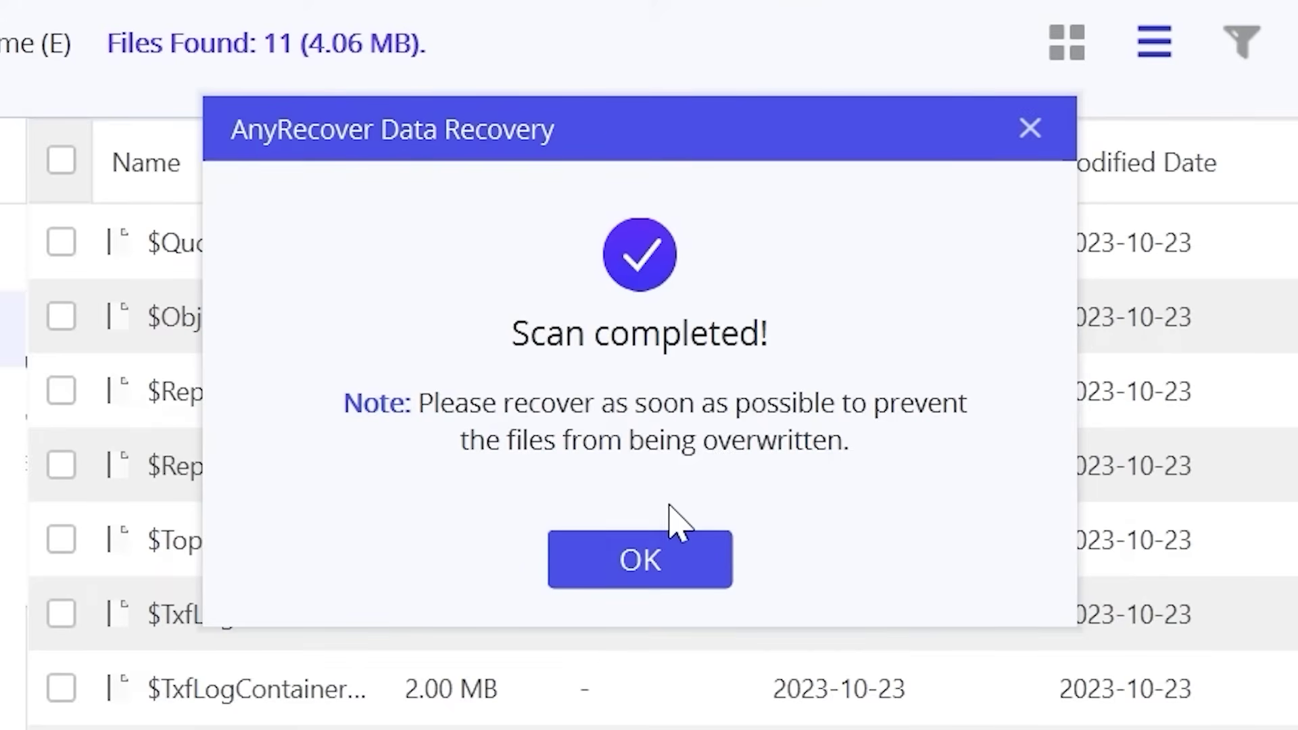
{"action": "left_click", "coordinate": [648, 560]}
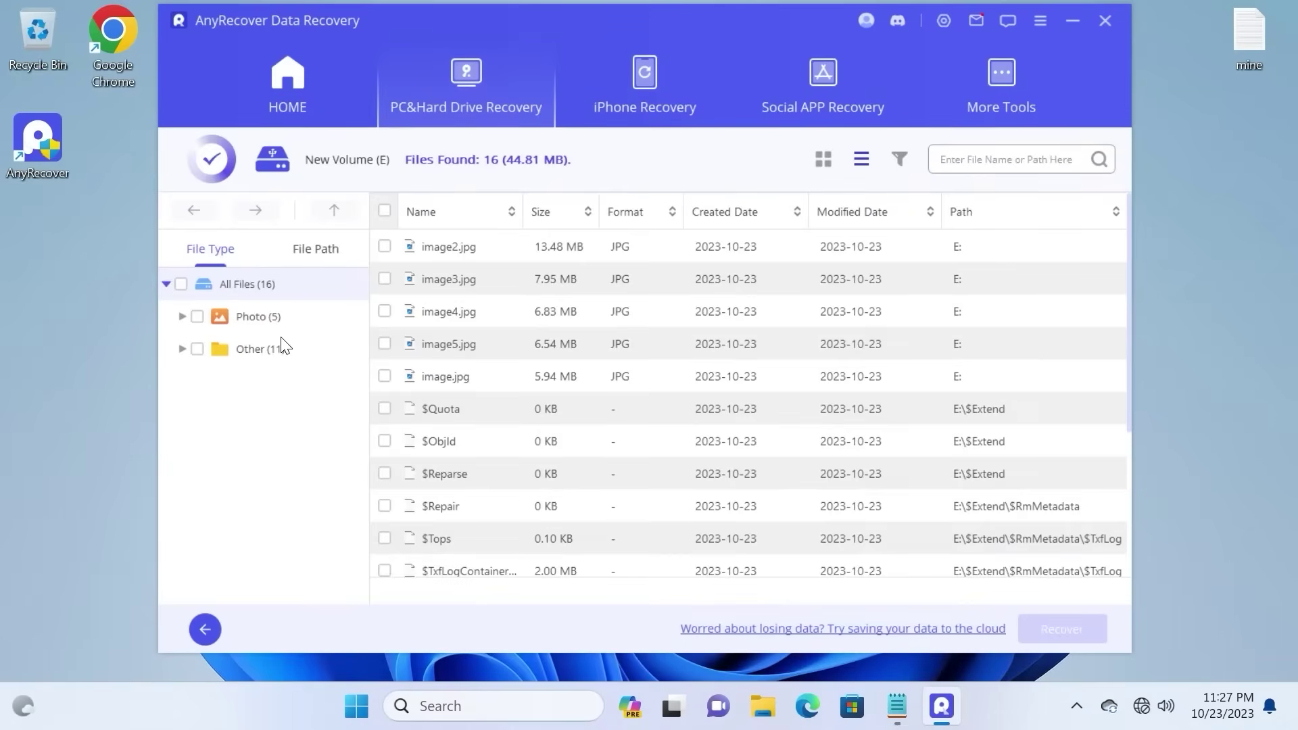
Filter results to Photo (5), preview image5.jpg zooming in and out, then close the preview.
{"action": "left_click", "coordinate": [215, 321]}
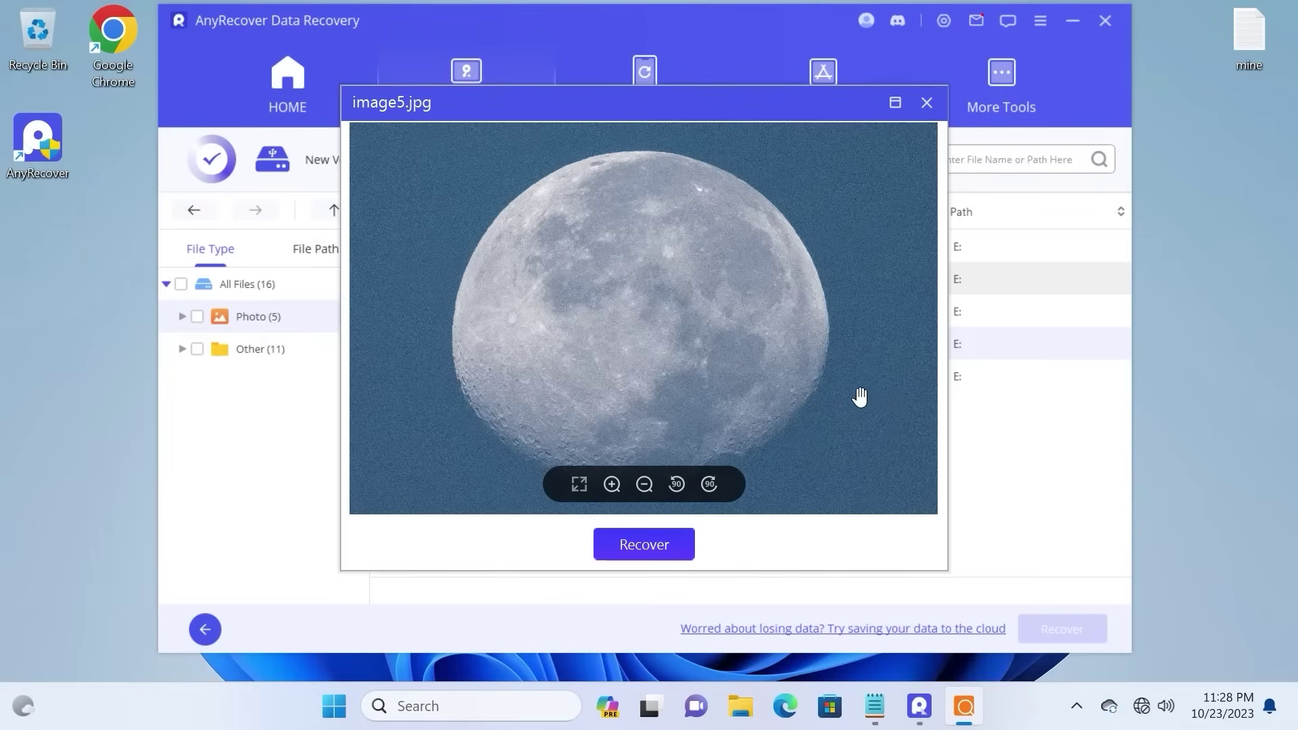
{"action": "left_click", "coordinate": [612, 485]}
{"action": "left_click", "coordinate": [612, 485]}
{"action": "left_click", "coordinate": [612, 484]}
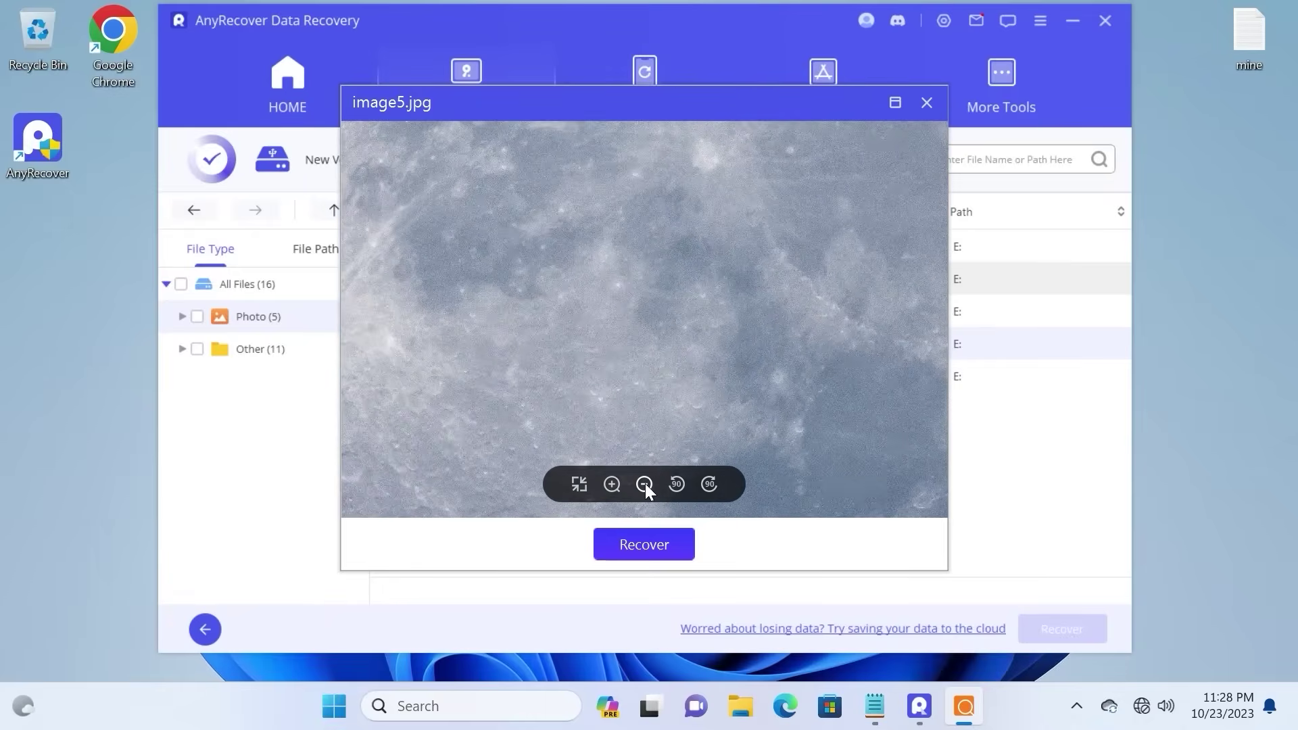
{"action": "left_click", "coordinate": [645, 484]}
{"action": "left_click", "coordinate": [645, 484]}
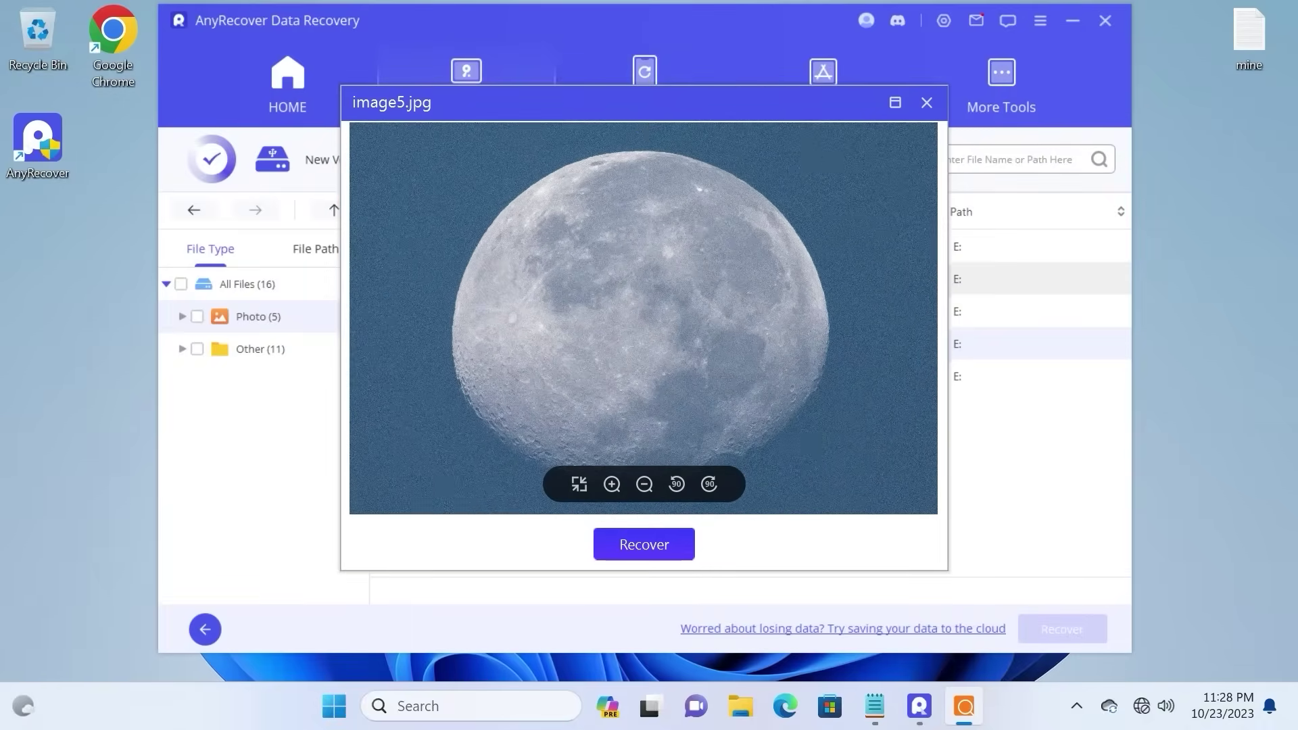
{"action": "left_click_drag", "start_coordinate": [636, 111], "coordinate": [388, 108]}
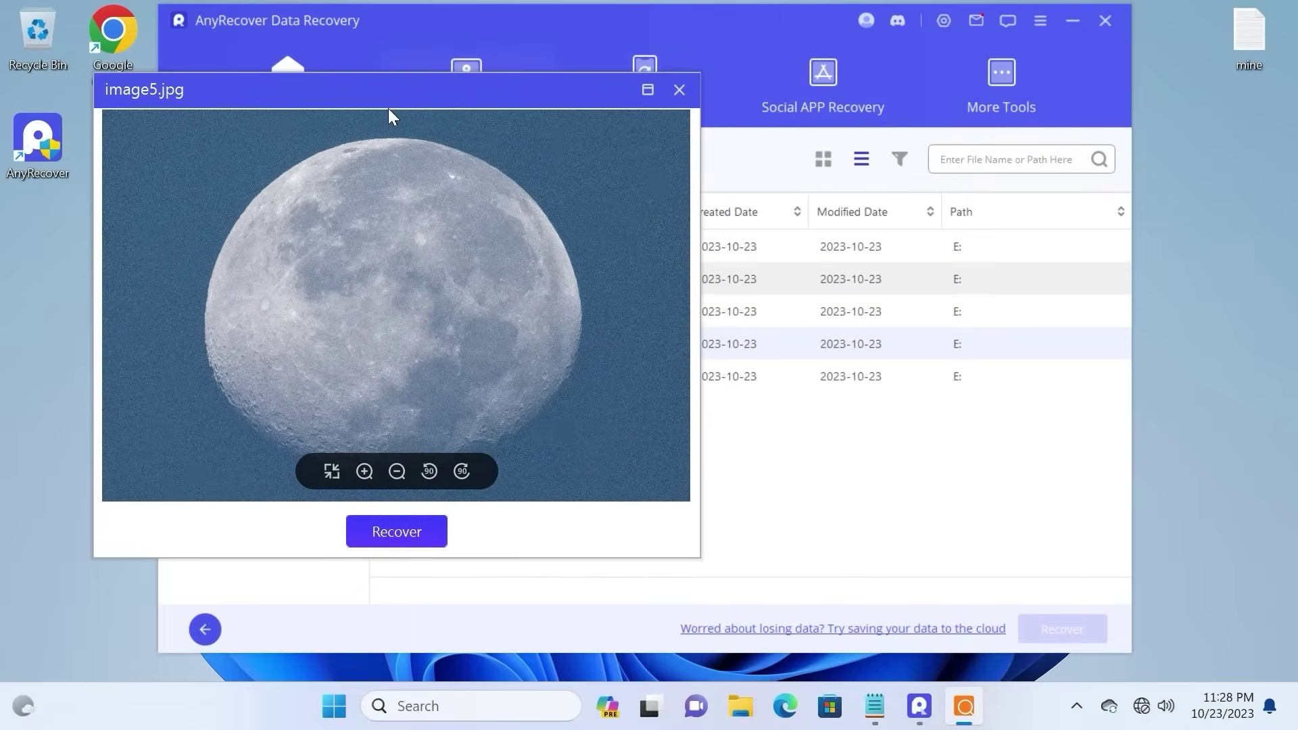
{"action": "left_click", "coordinate": [679, 90]}
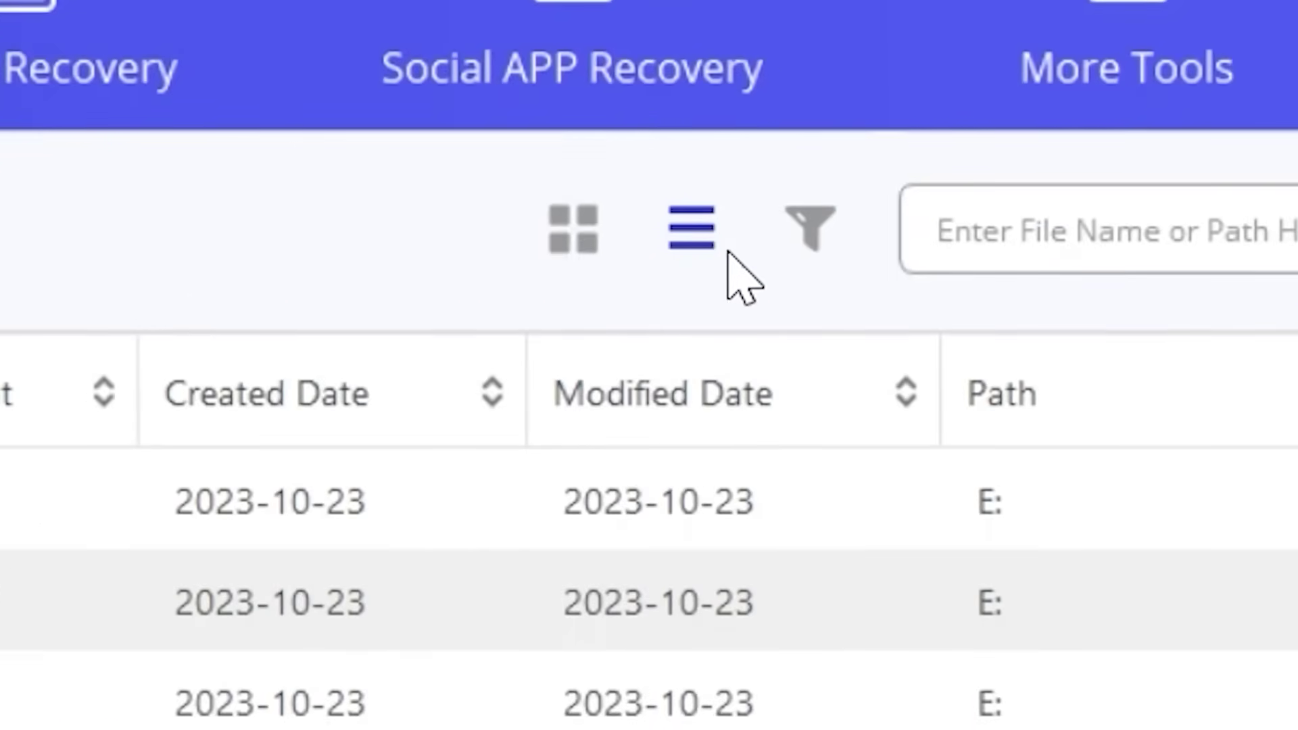
{"action": "left_click", "coordinate": [574, 229]}
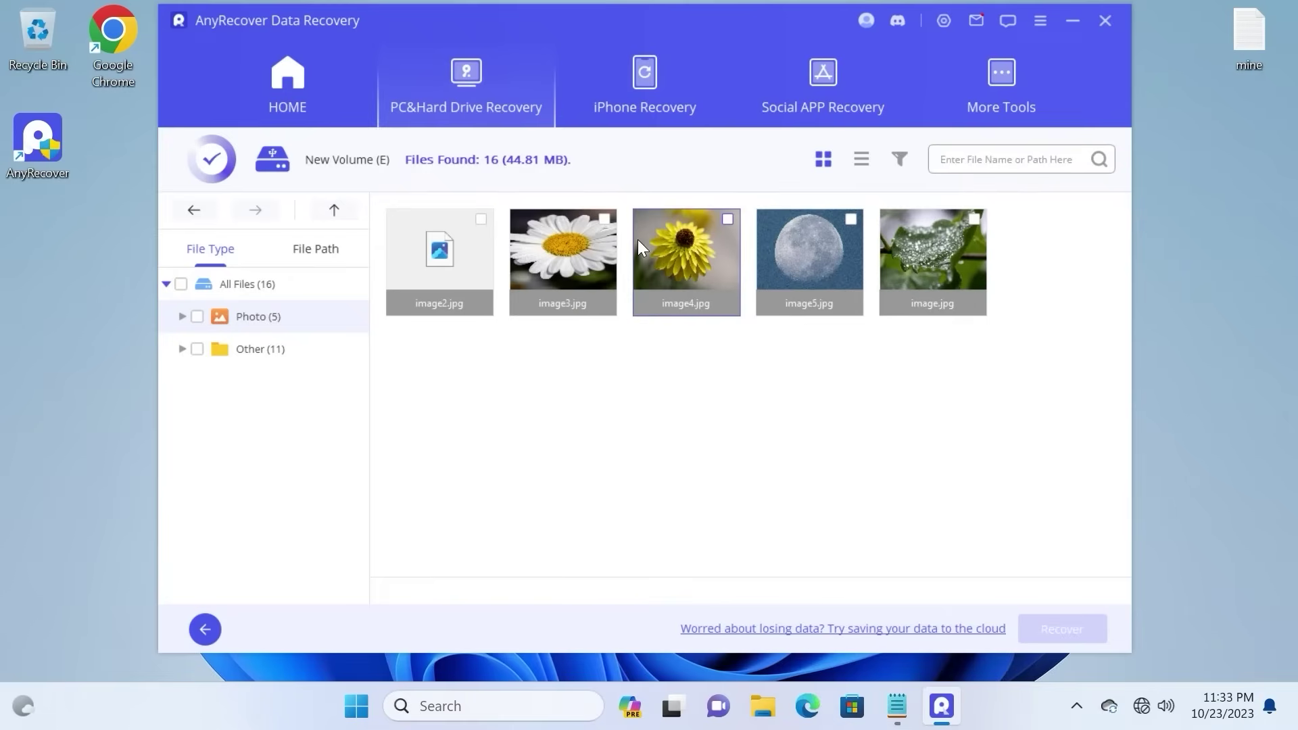
{"action": "left_click", "coordinate": [861, 159]}
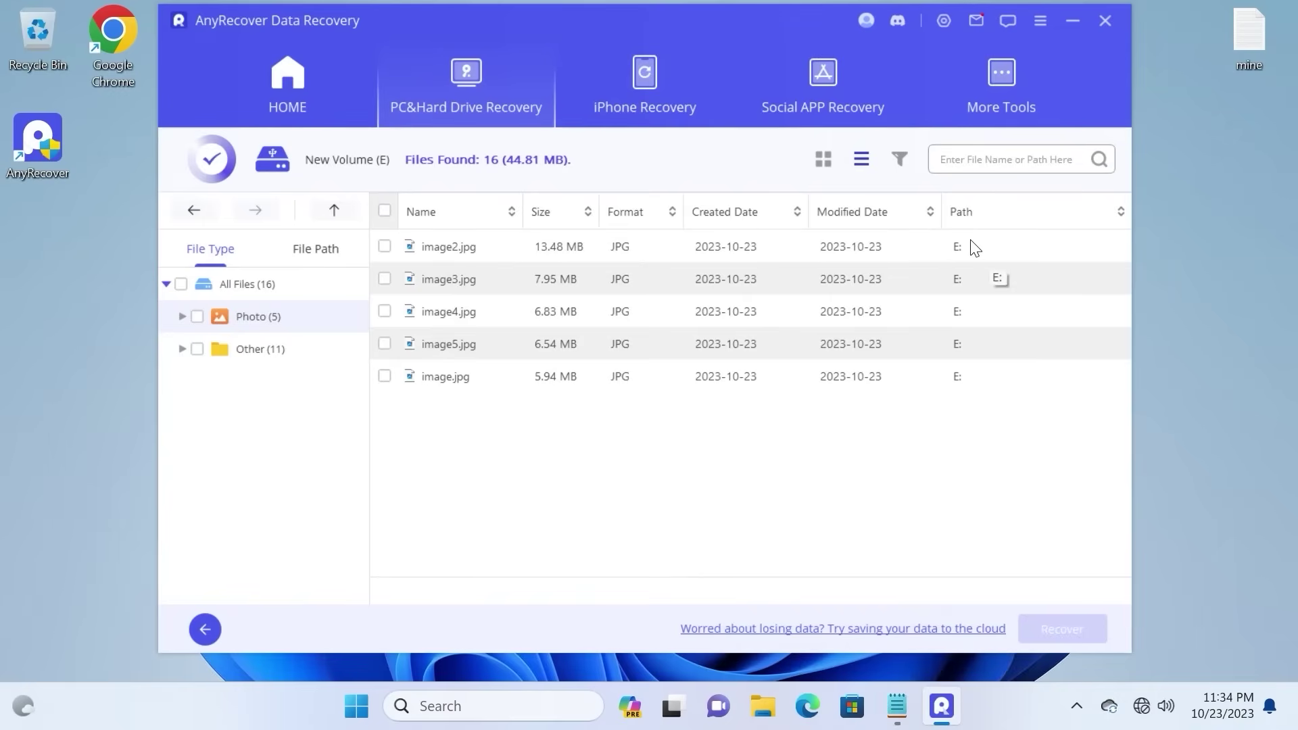
{"action": "left_click", "coordinate": [899, 158]}
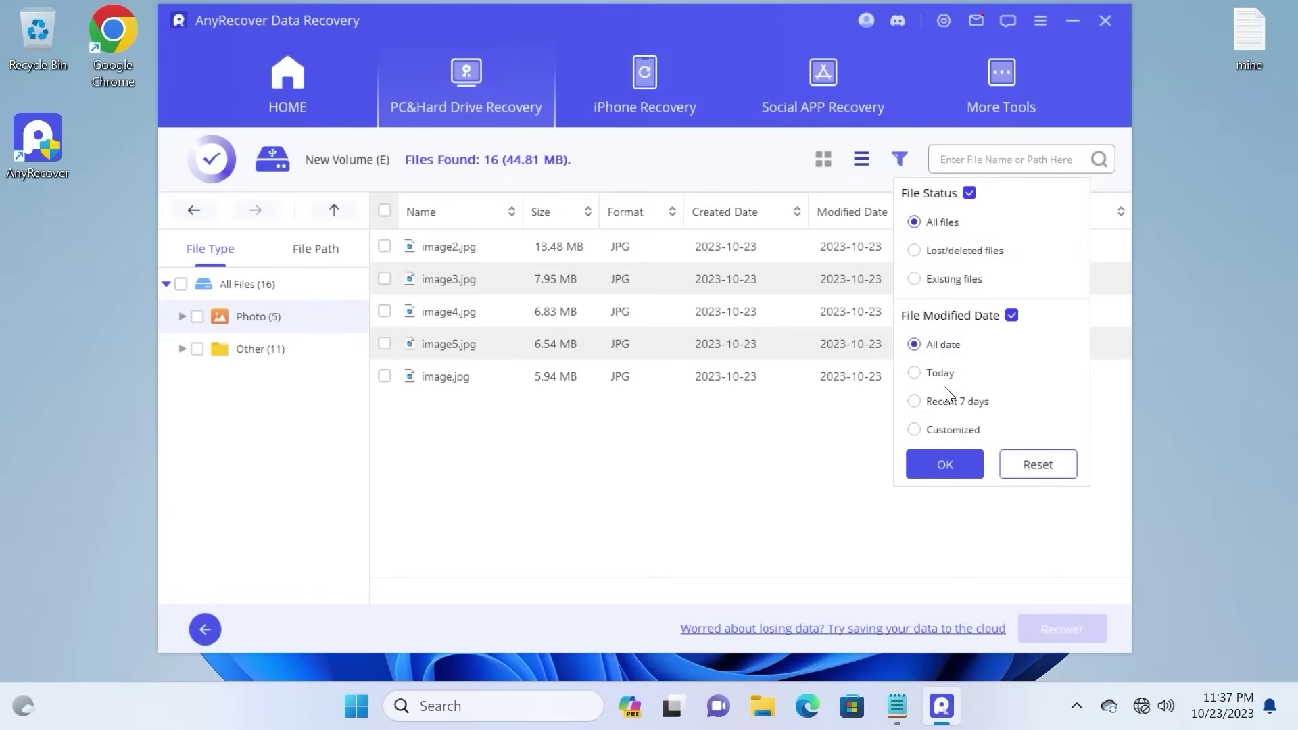
{"action": "left_click", "coordinate": [959, 466]}
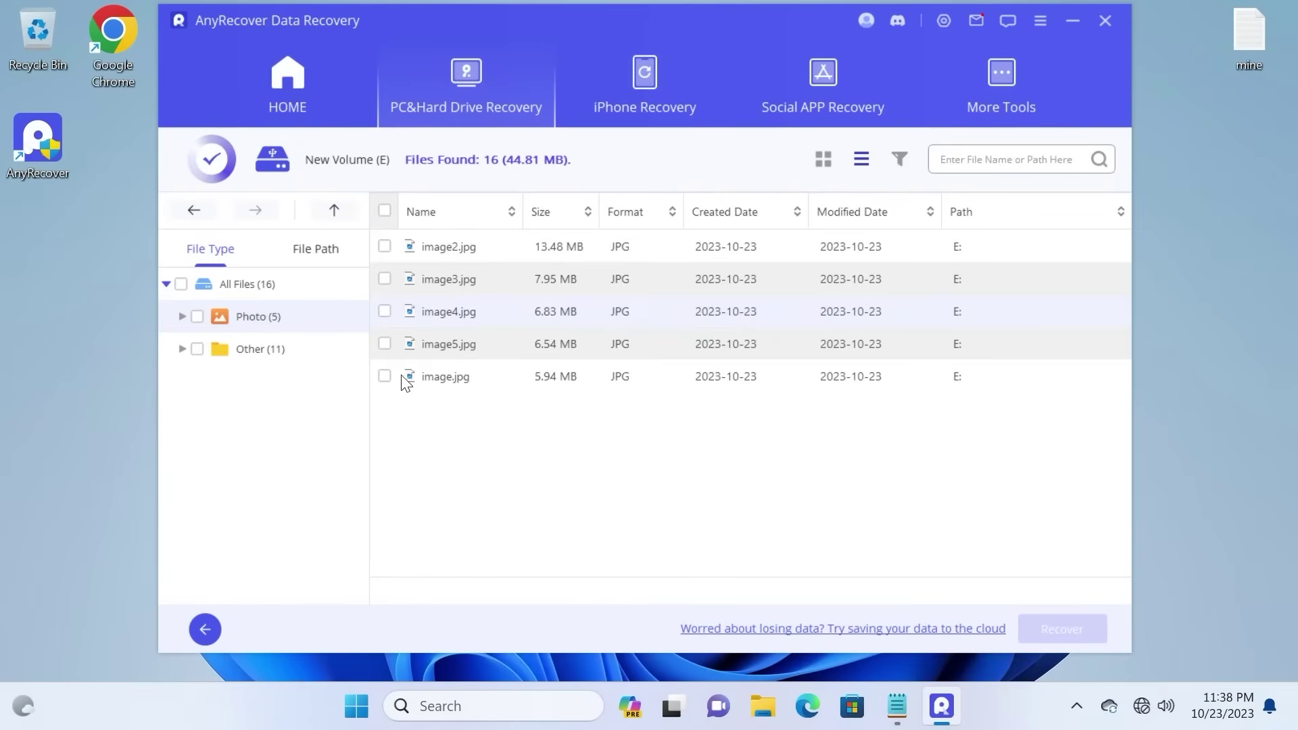
Tick image.jpg and image5.jpg, then select all five JPG photos totalling 40.75 MB.
{"action": "left_click", "coordinate": [384, 376]}
{"action": "left_click", "coordinate": [386, 345]}
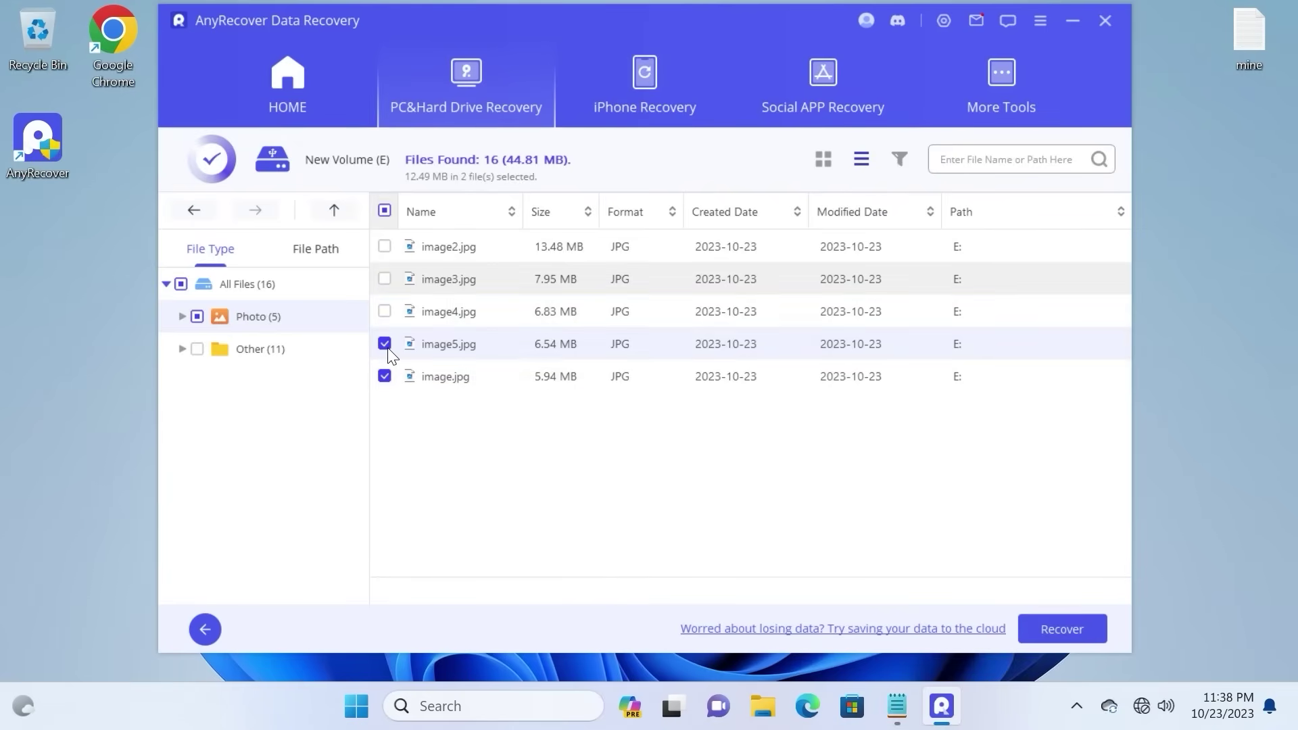
{"action": "left_click", "coordinate": [385, 213]}
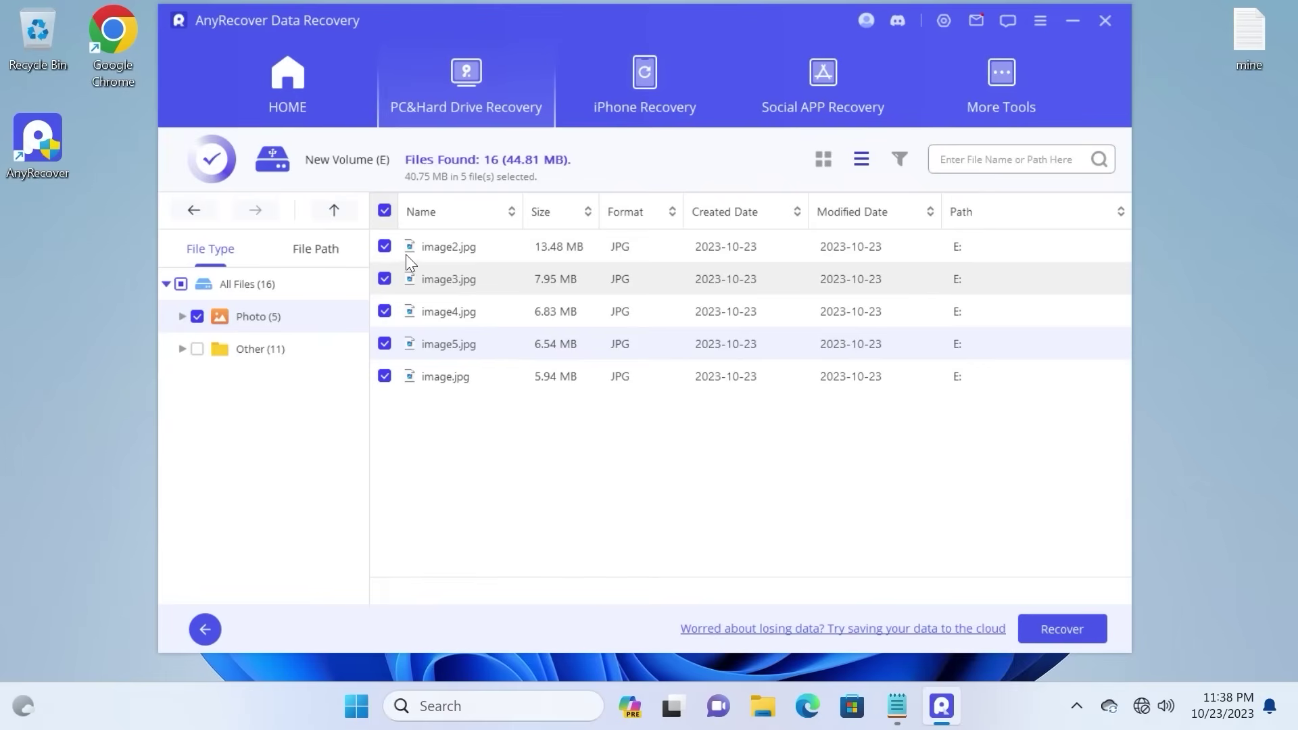
Recover the five selected photos, saving them to the Desktop.
{"action": "left_click", "coordinate": [1081, 631]}
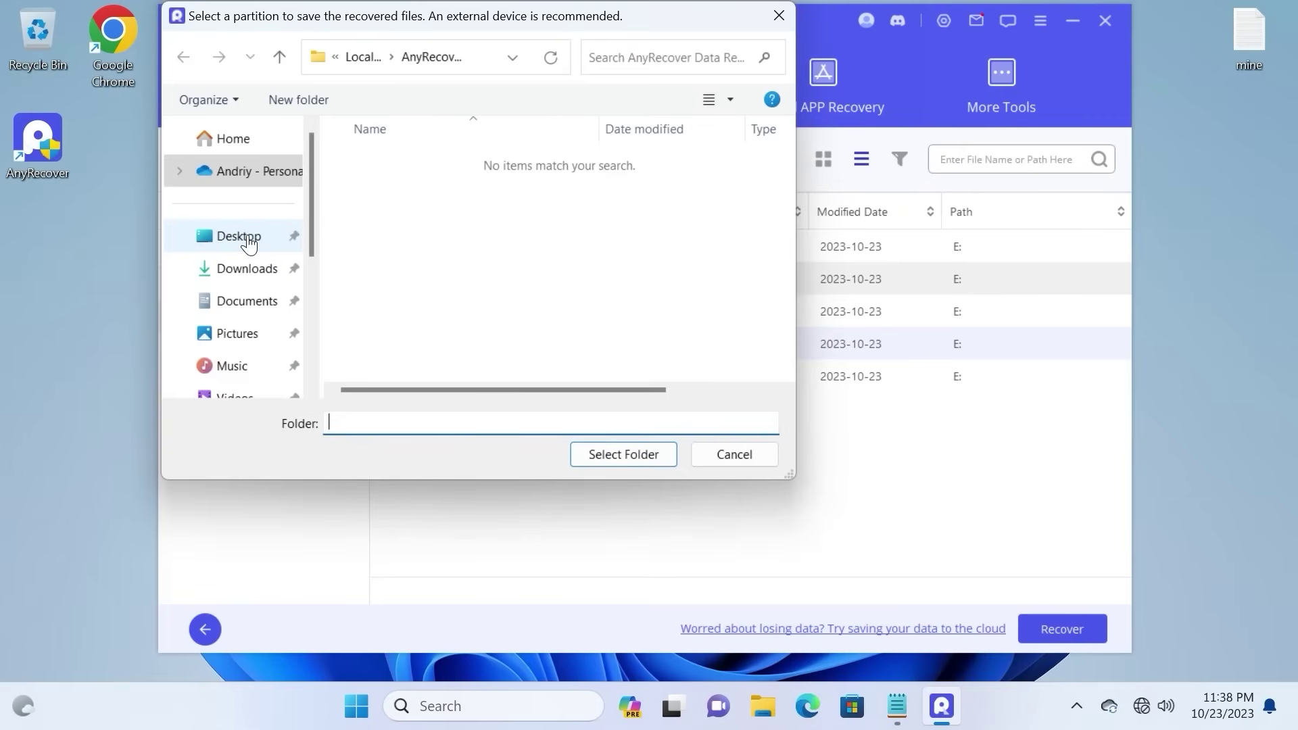
{"action": "left_click", "coordinate": [250, 242]}
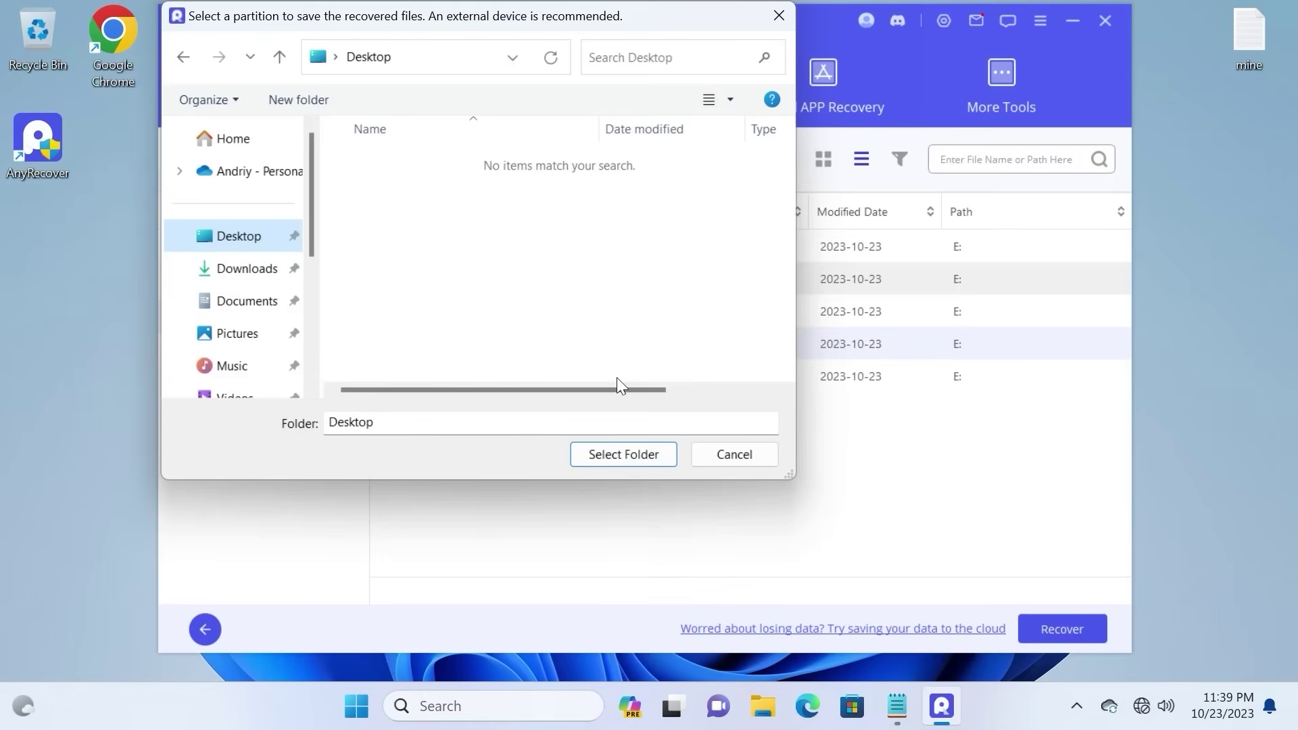
{"action": "left_click", "coordinate": [642, 452]}
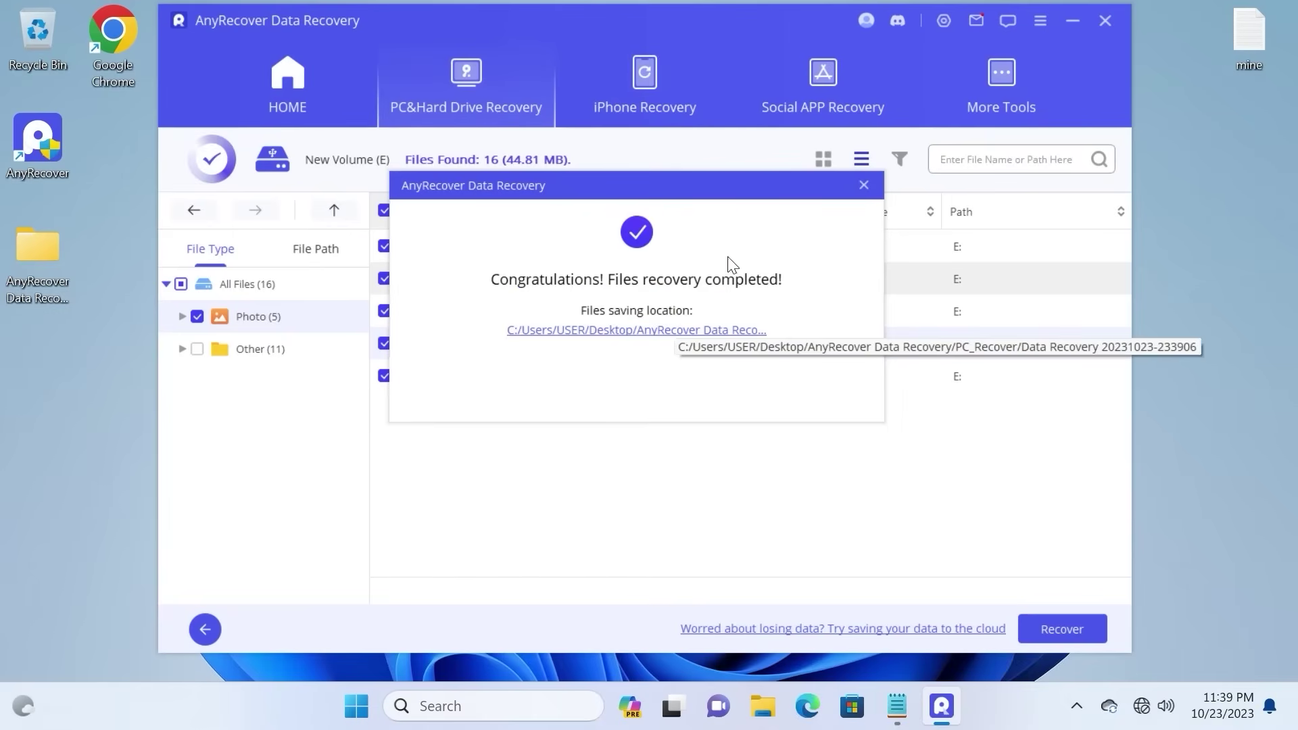
Open image.jpg from the Desktop recovery folder's PC_Recover > All Files > Photo > JPG subfolder.
{"action": "left_click", "coordinate": [861, 185]}
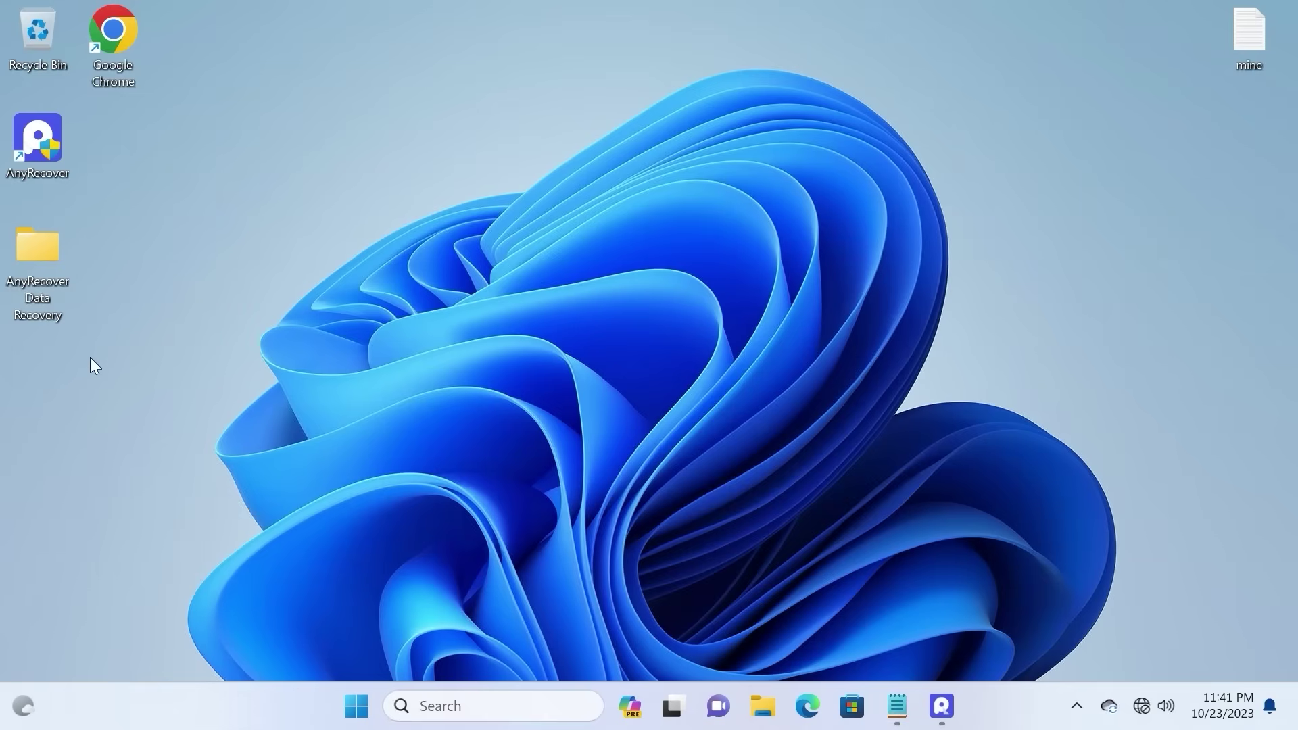
{"action": "double_click", "coordinate": [39, 251]}
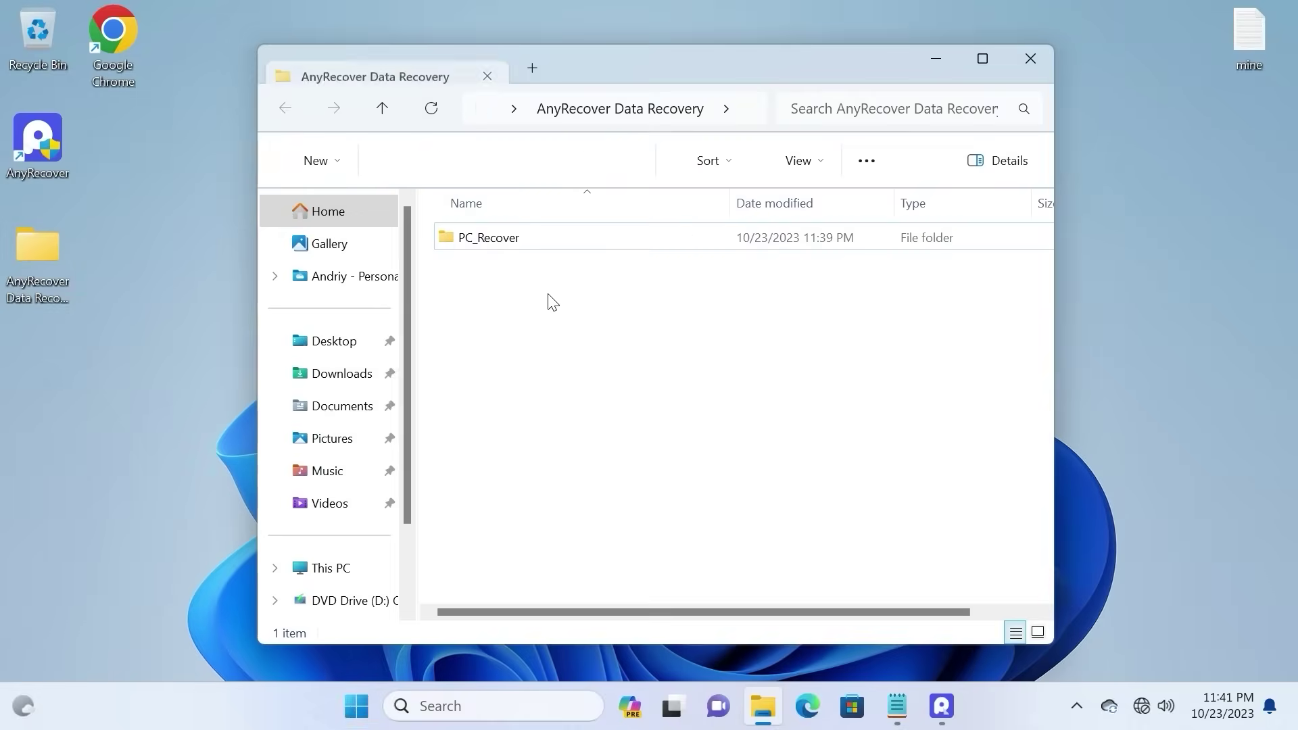
{"action": "double_click", "coordinate": [510, 248]}
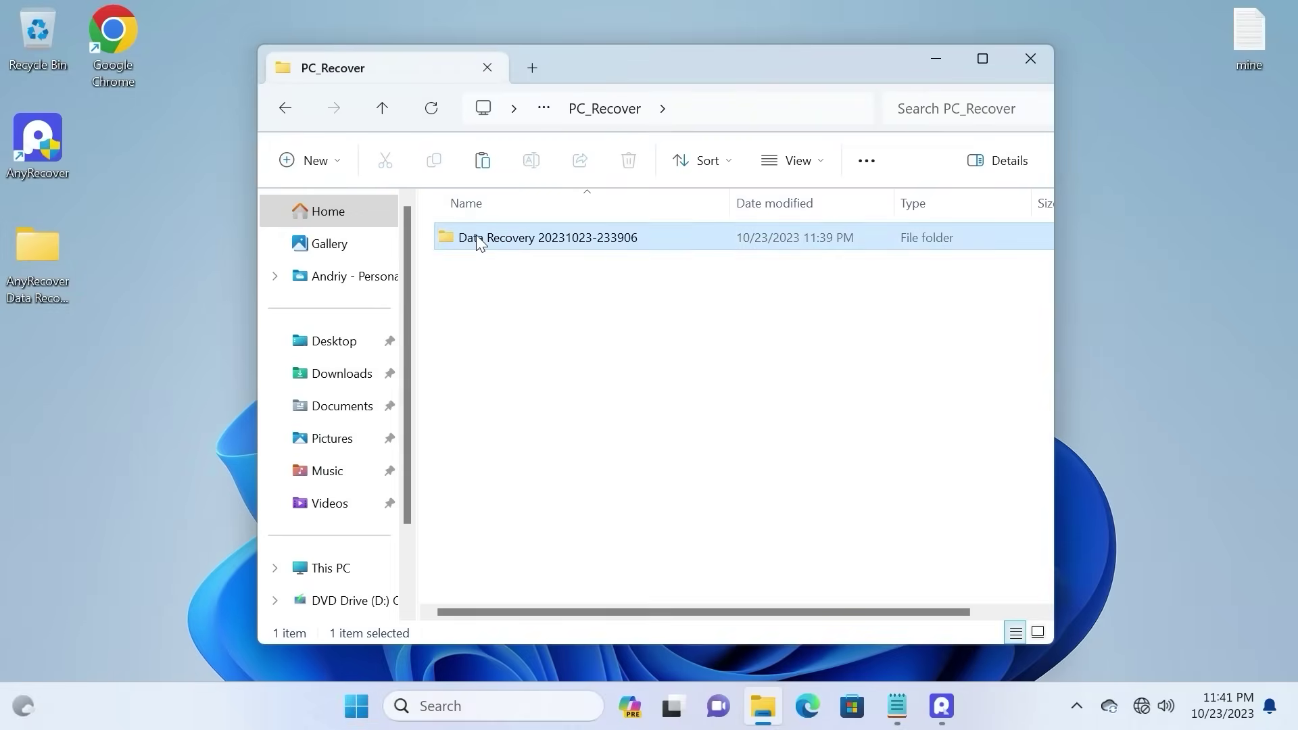
{"action": "double_click", "coordinate": [477, 234]}
{"action": "double_click", "coordinate": [477, 238]}
{"action": "double_click", "coordinate": [477, 237]}
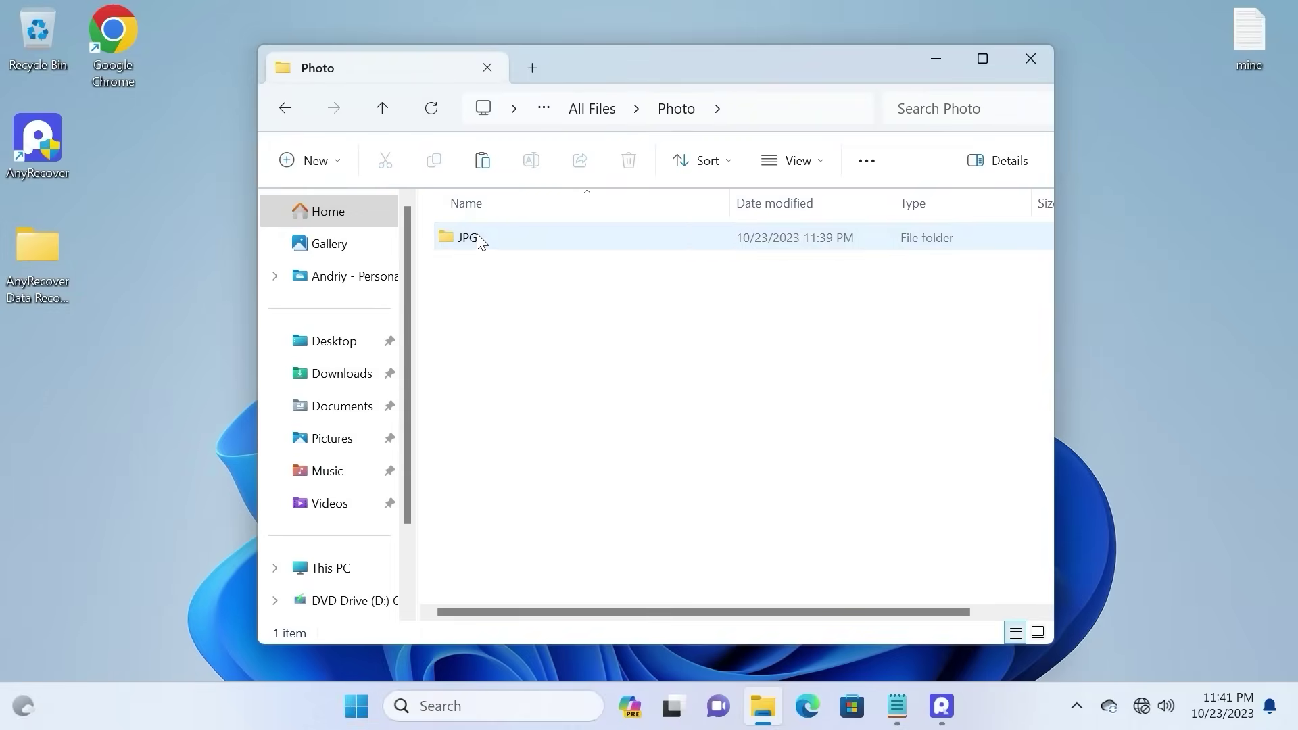
{"action": "left_click", "coordinate": [478, 237]}
{"action": "double_click", "coordinate": [477, 237]}
{"action": "double_click", "coordinate": [477, 234]}
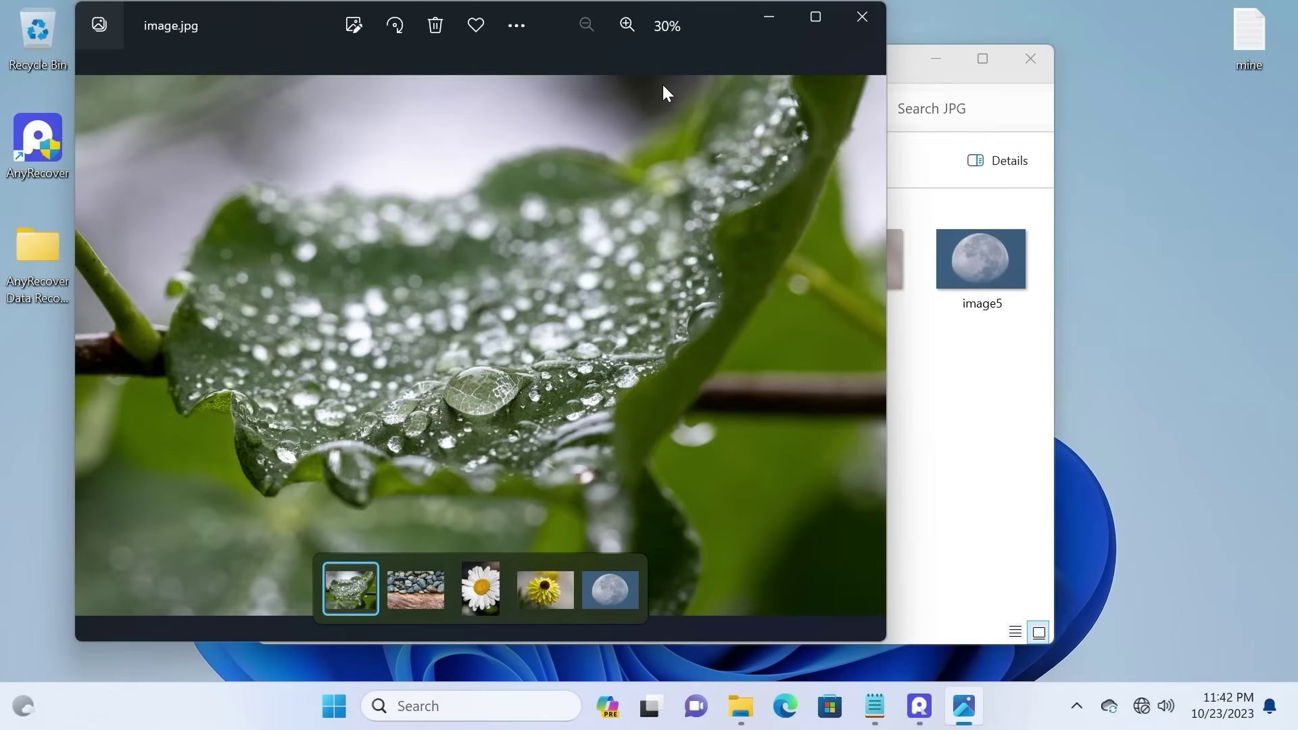
Step forward through the recovered photos in Photos up to image4.jpg.
{"action": "key", "text": "Right"}
{"action": "key", "text": "Right"}
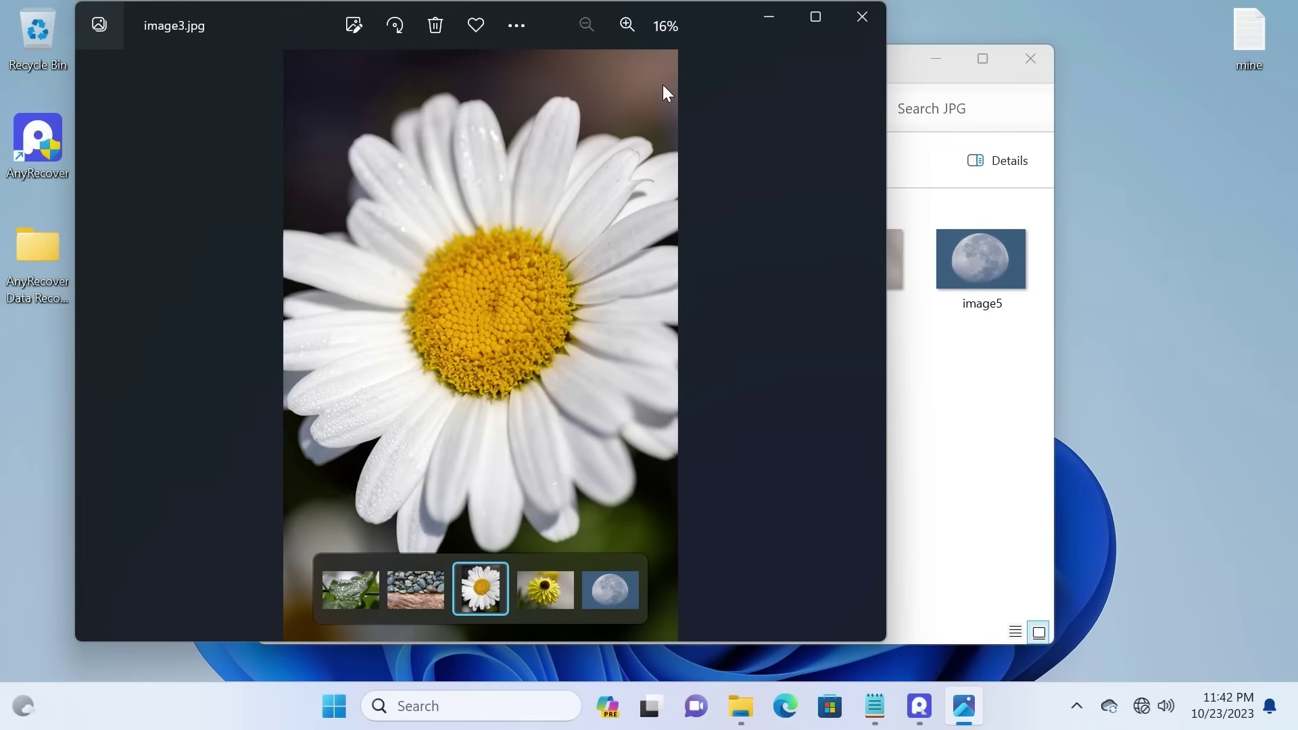
{"action": "key", "text": "Right"}
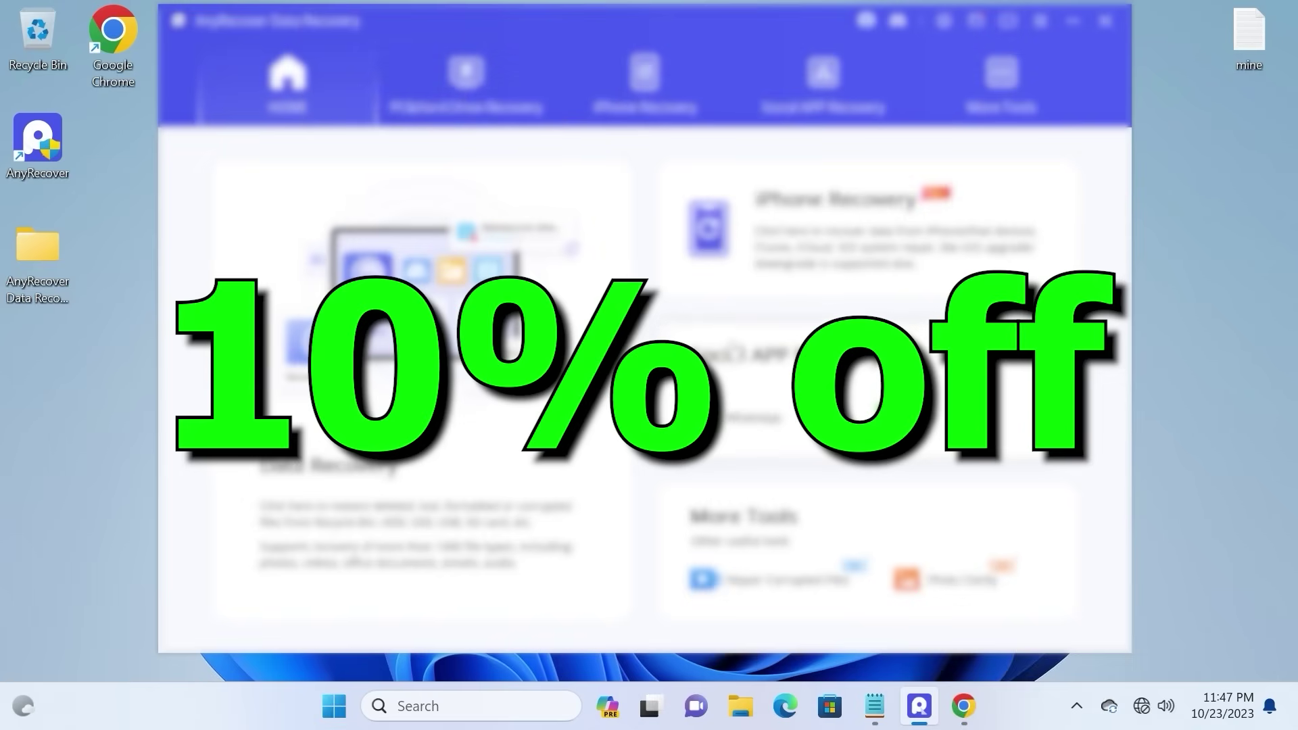
Switch from the PC&Hard Drive Recovery page to the iPhone Recovery page.
{"action": "left_click", "coordinate": [455, 94]}
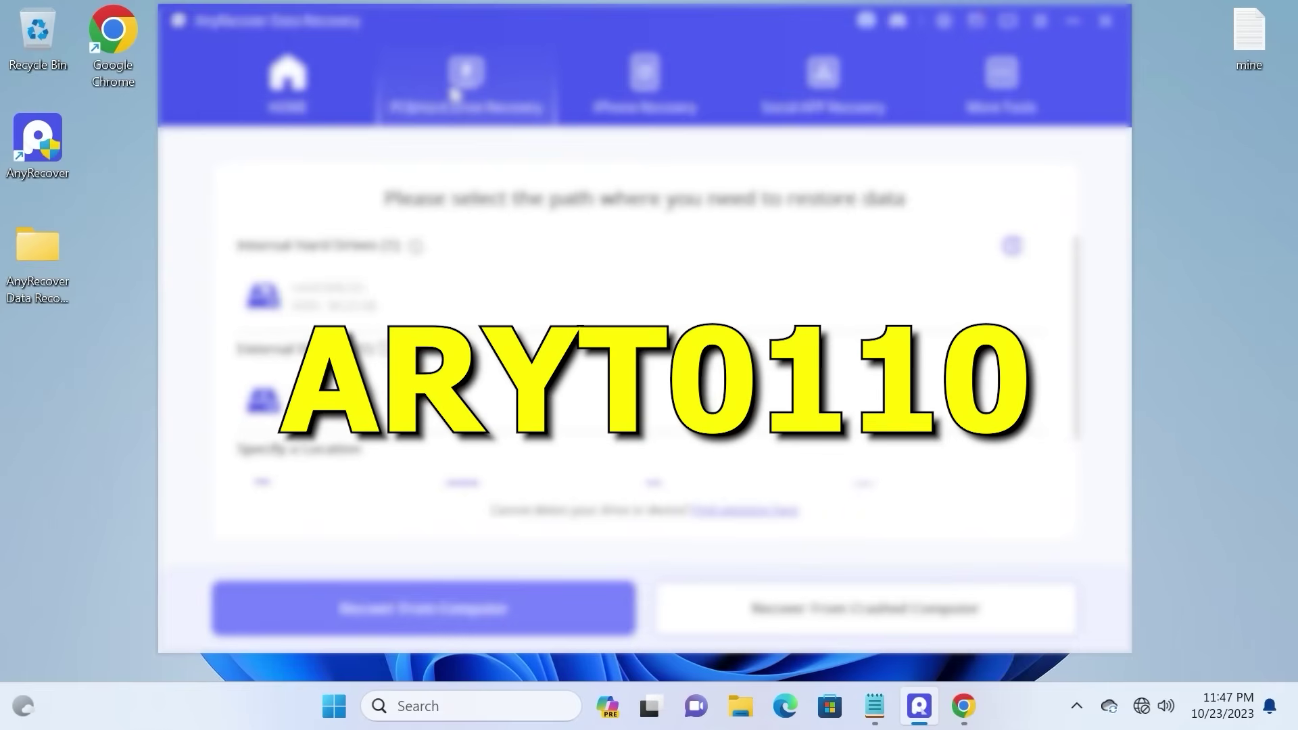
{"action": "left_click", "coordinate": [666, 106]}
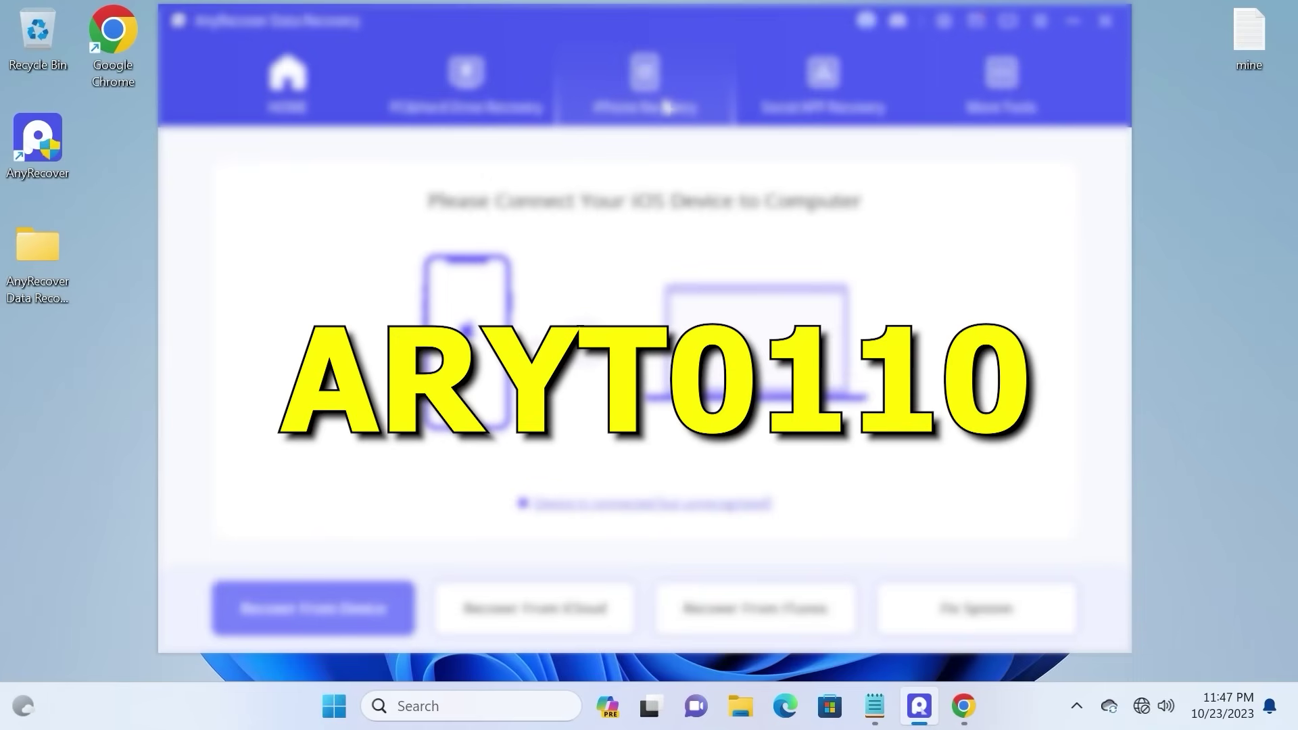